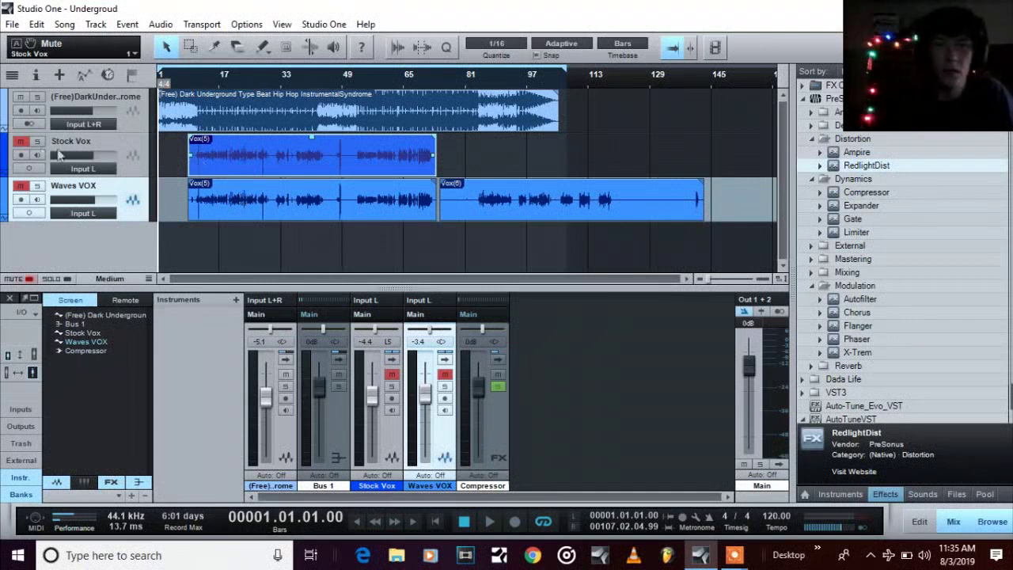
Play the instrumental from bar 1 to about bar 16 with both vocal tracks muted.
left_click(91, 138)
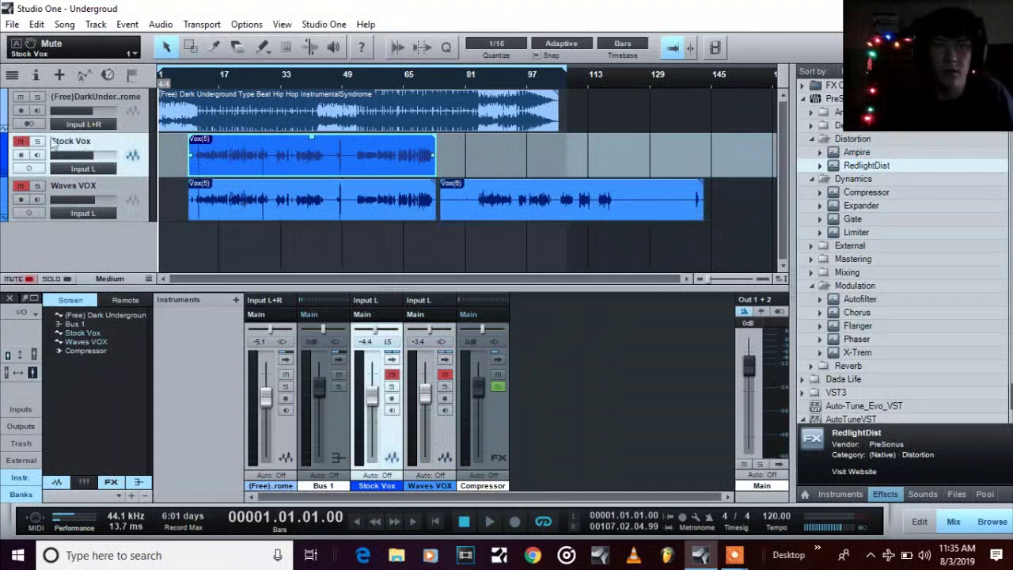
left_click(108, 184)
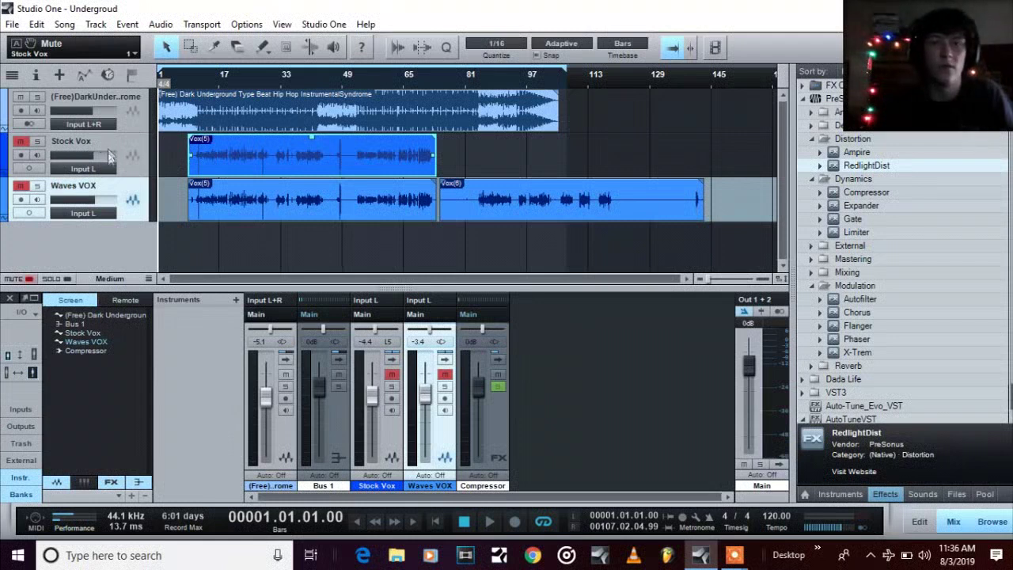
mouse_move(110, 160)
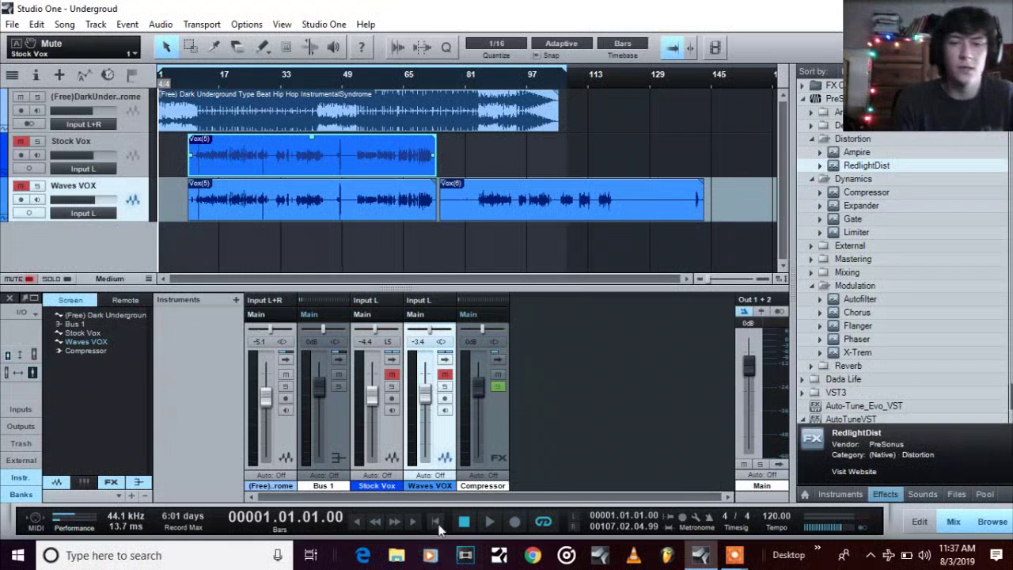
left_click(492, 526)
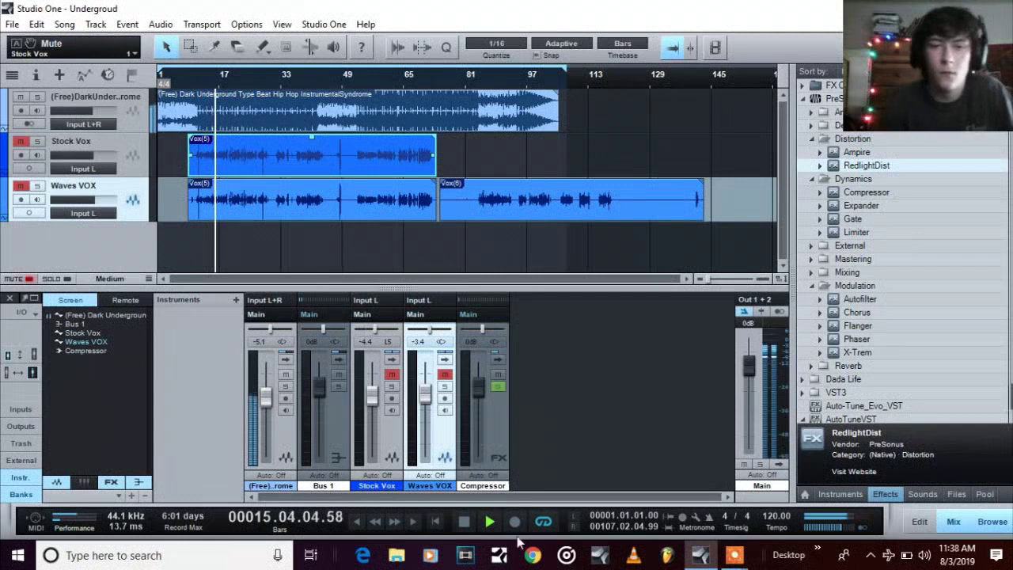
key("space")
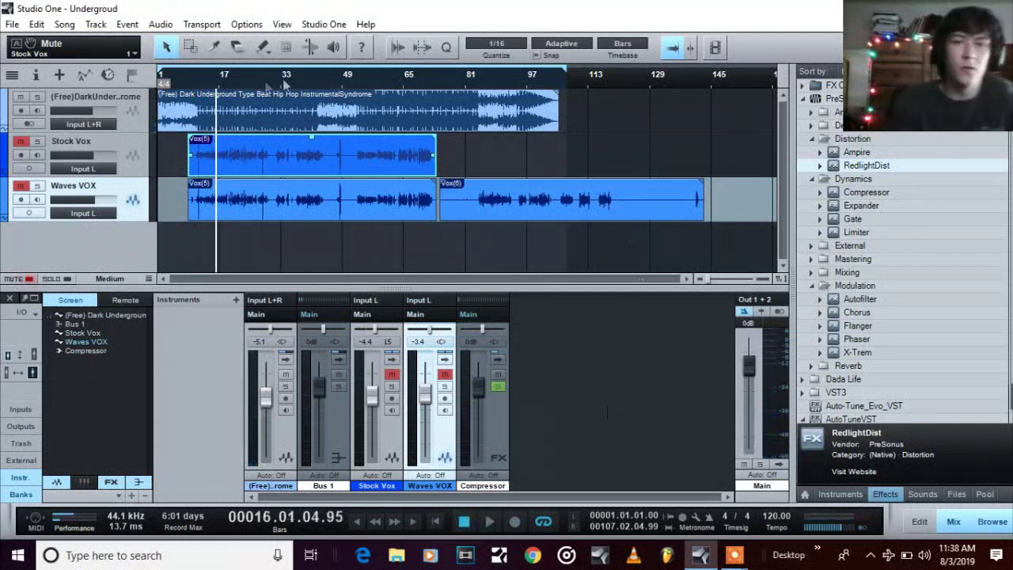
Set the loop range over the first verse, from about bar 9 to bar 32.
right_click(267, 70)
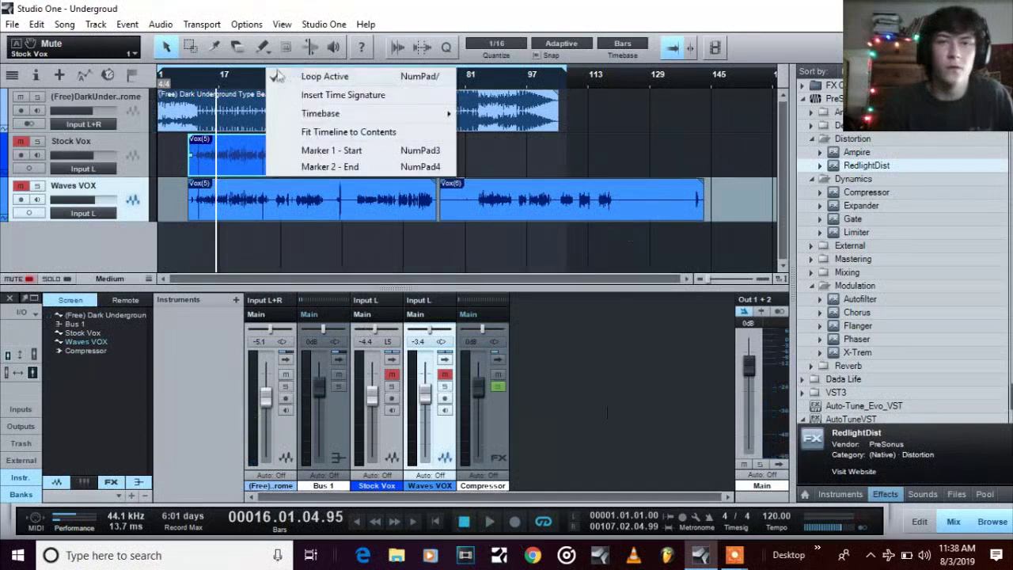
left_click(251, 70)
left_click(245, 69)
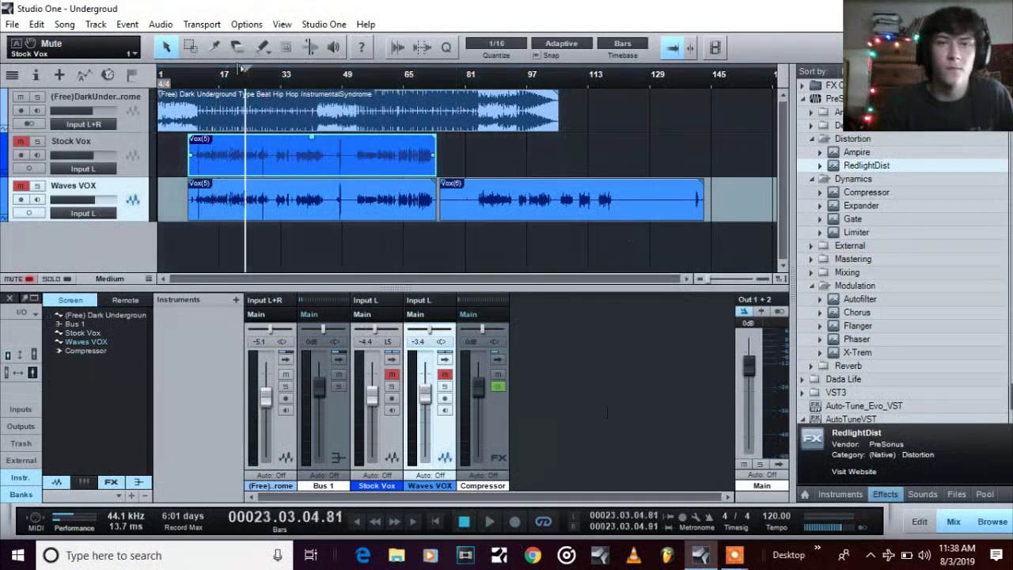
mouse_move(192, 68)
left_mouse_down()
mouse_move(336, 79)
mouse_move(273, 72)
left_mouse_up()
right_click(273, 72)
left_click(282, 75)
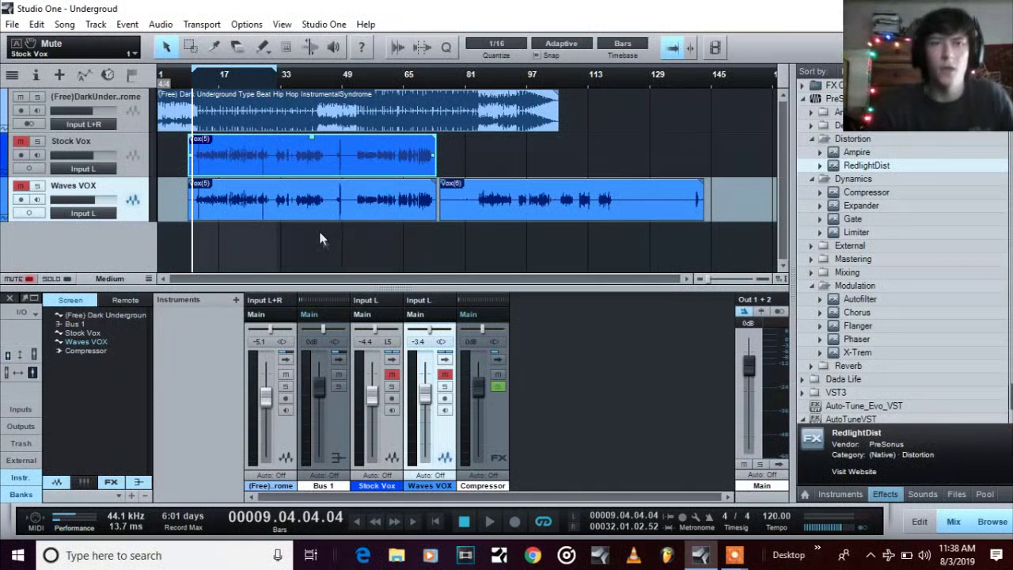
Unmute the Stock Vox track and listen to it over the beat in the looped section.
left_click(464, 520)
left_click(19, 142)
left_click(489, 521)
left_click(190, 82)
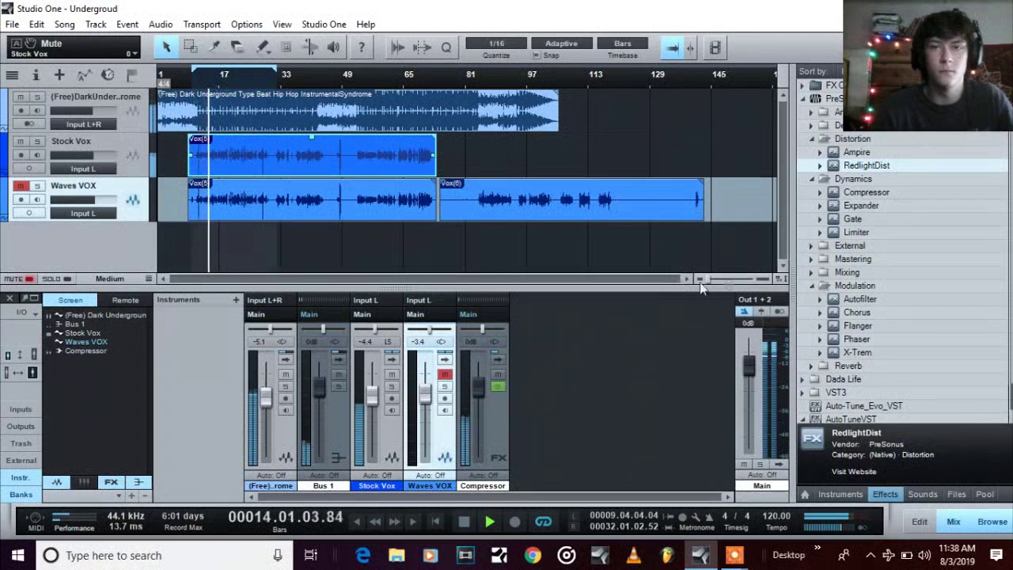
mouse_move(708, 279)
left_mouse_down()
mouse_move(732, 278)
mouse_move(708, 278)
left_mouse_up()
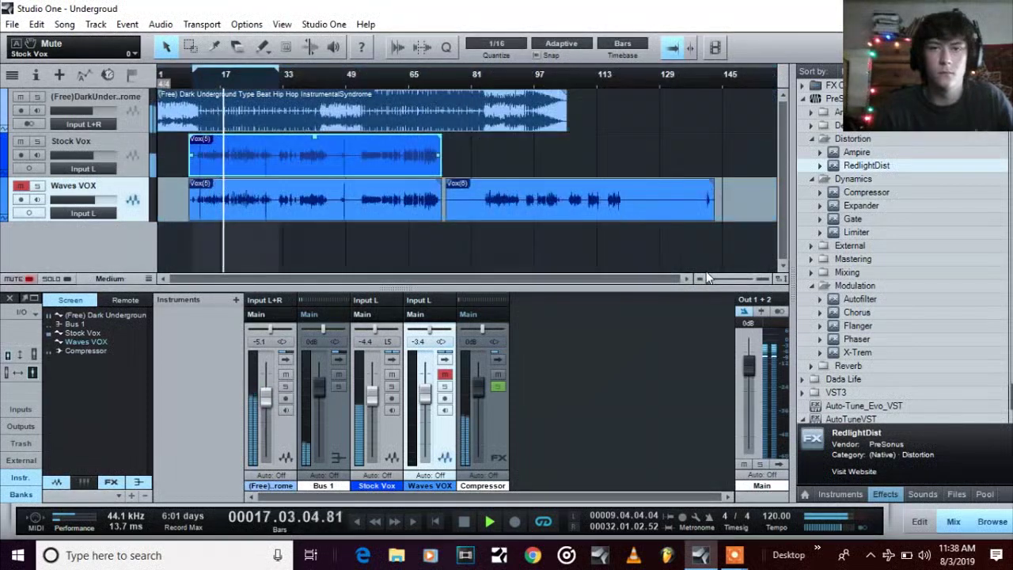
left_click(459, 521)
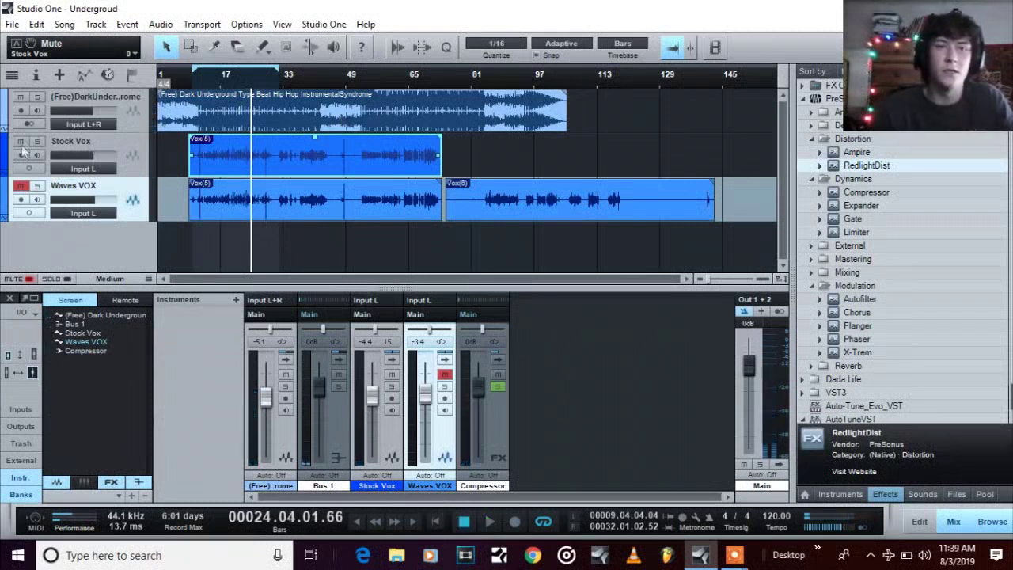
Mute Stock Vox, unmute Waves VOX and listen to the same section from about bar 11.
left_click(21, 141)
left_click(21, 185)
left_click(199, 80)
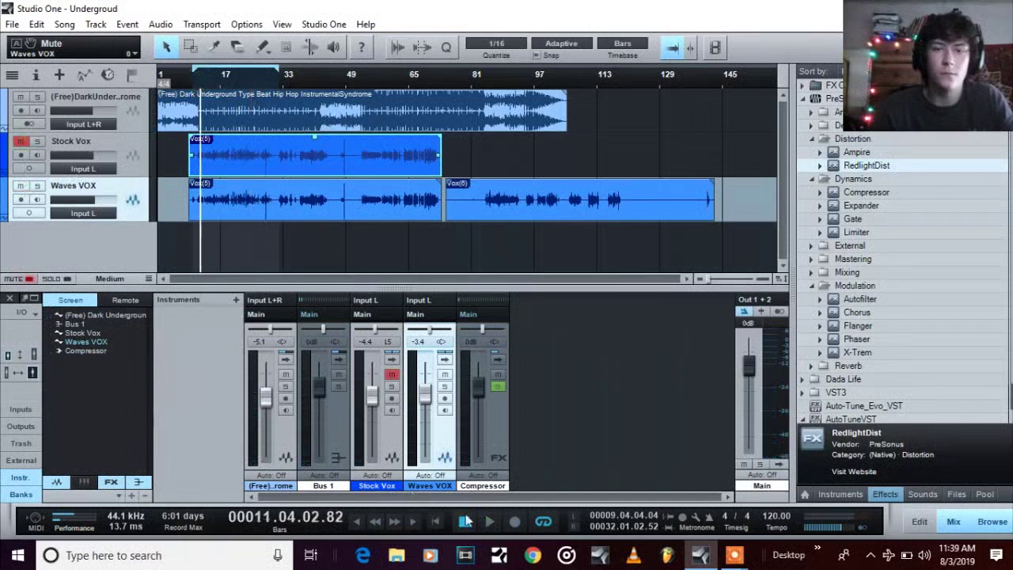
key("space")
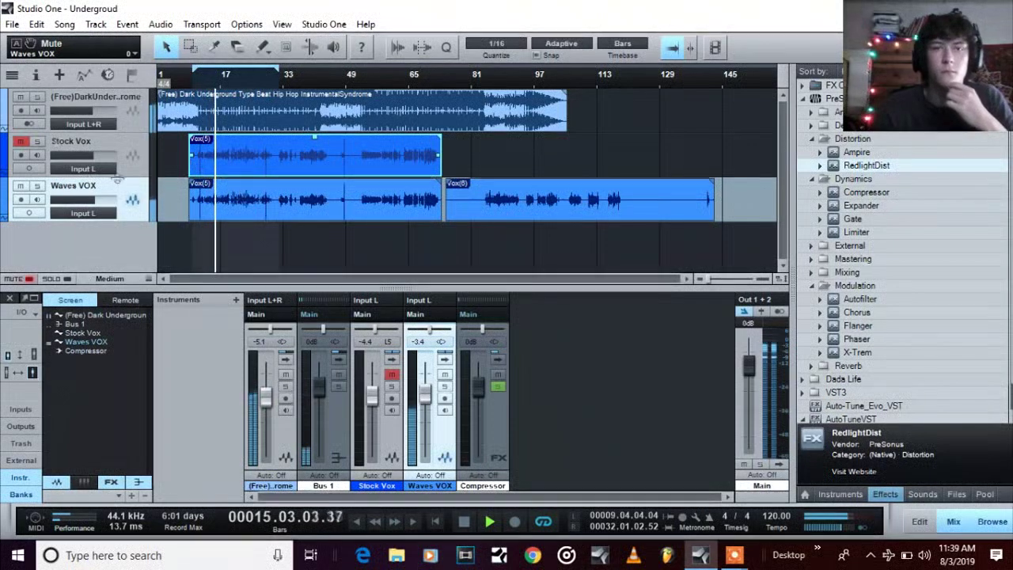
left_click(465, 522)
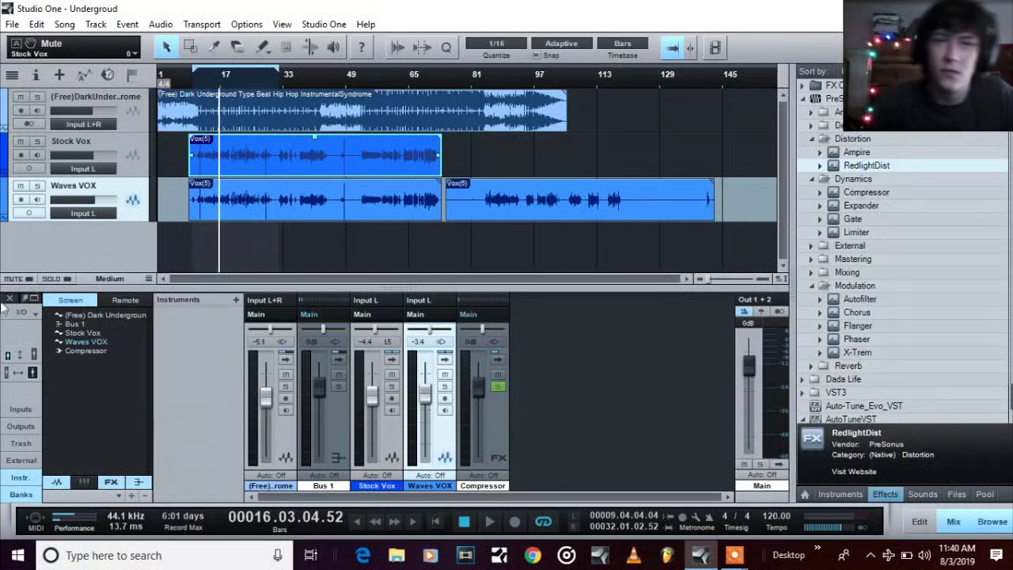
Mute the Waves VOX track and expand the beat channel in the mixer to show its inserts.
left_click(21, 186)
left_click(95, 152)
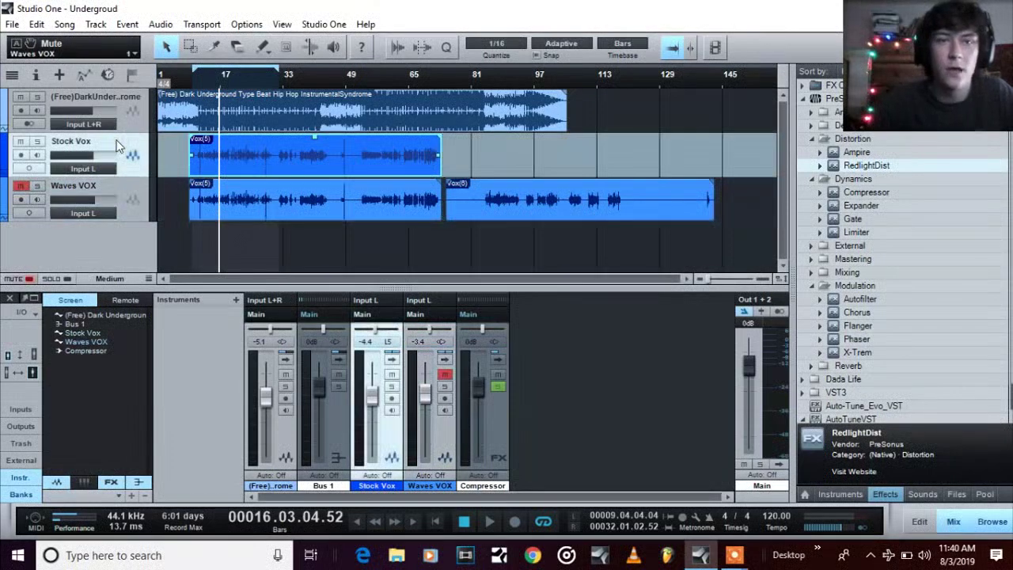
left_click(325, 442)
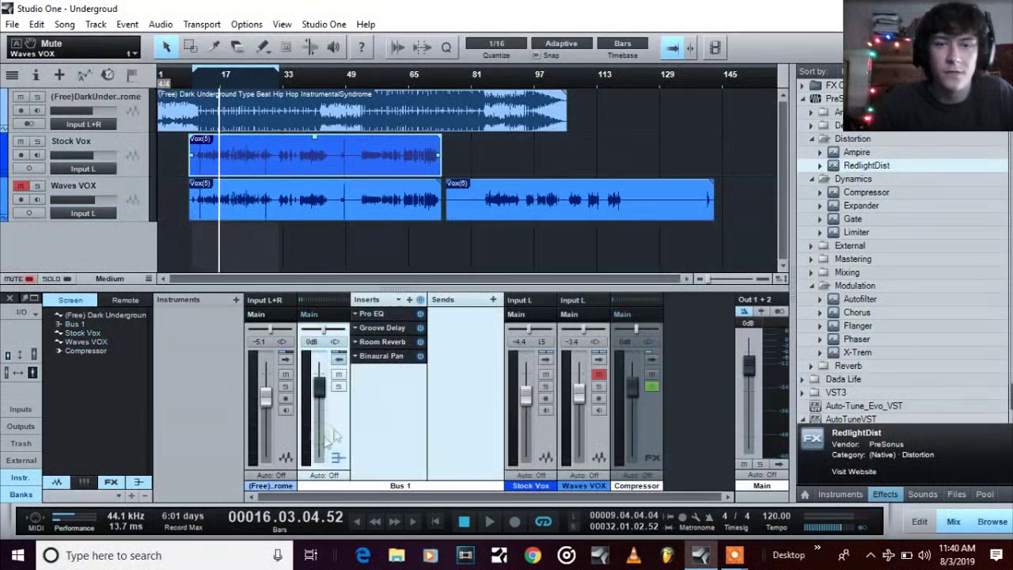
left_click(283, 431)
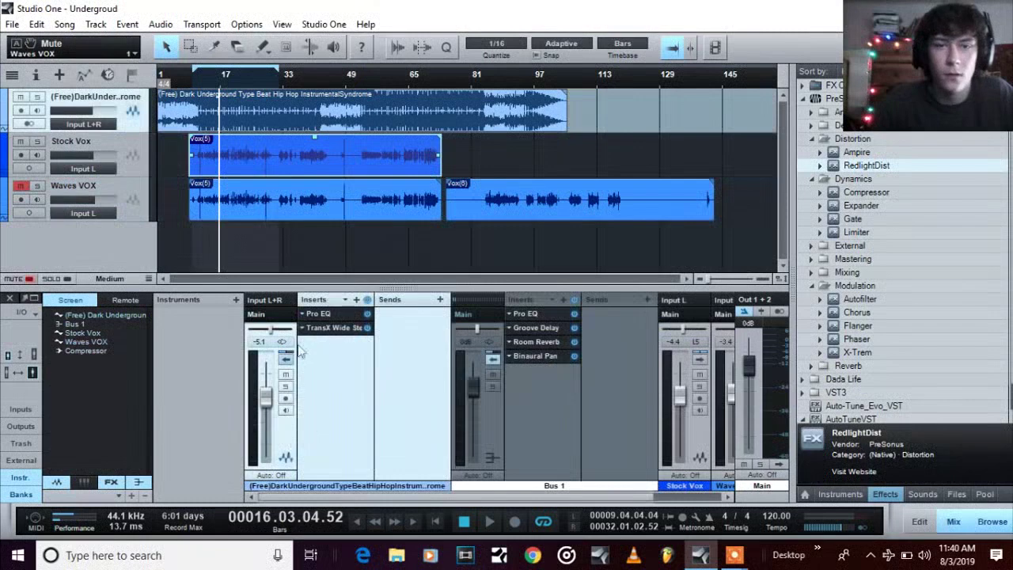
double_click(485, 411)
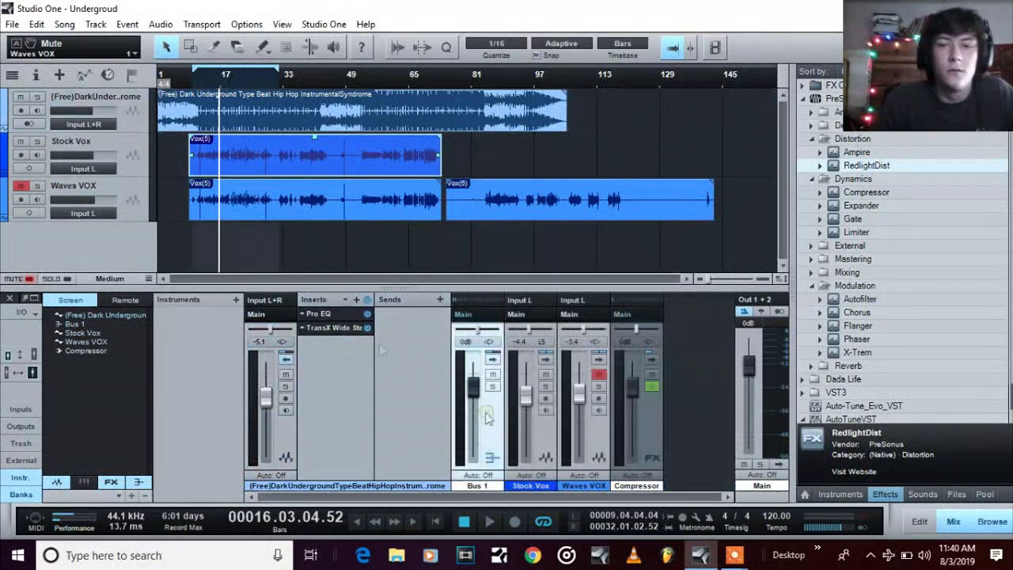
Open the beat channel's Pro EQ and play the beat from about bar 10 with Stock Vox muted.
left_click(338, 313)
left_click_drag(367, 97, 464, 68)
left_click(196, 77)
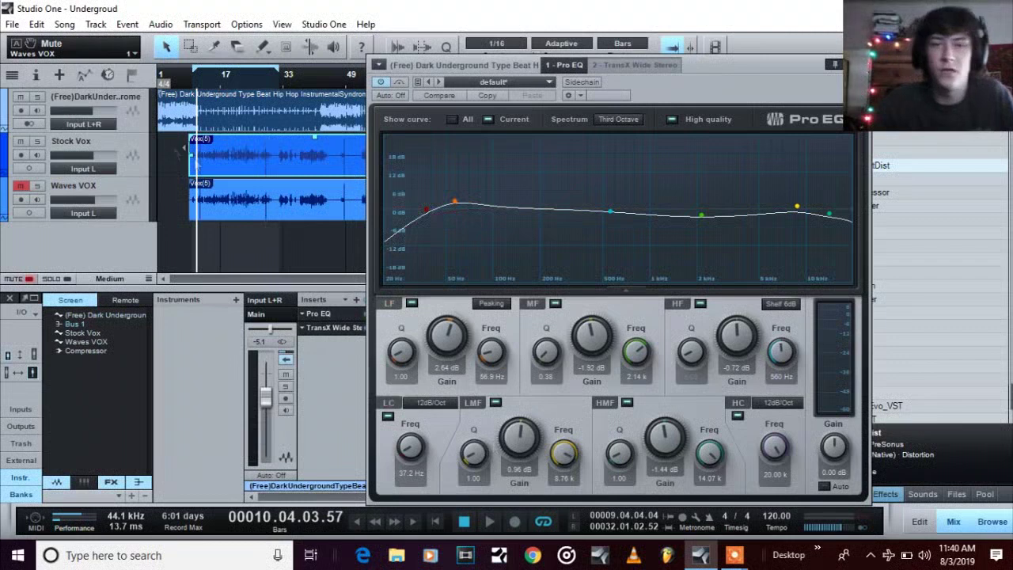
left_click(20, 141)
left_click(488, 521)
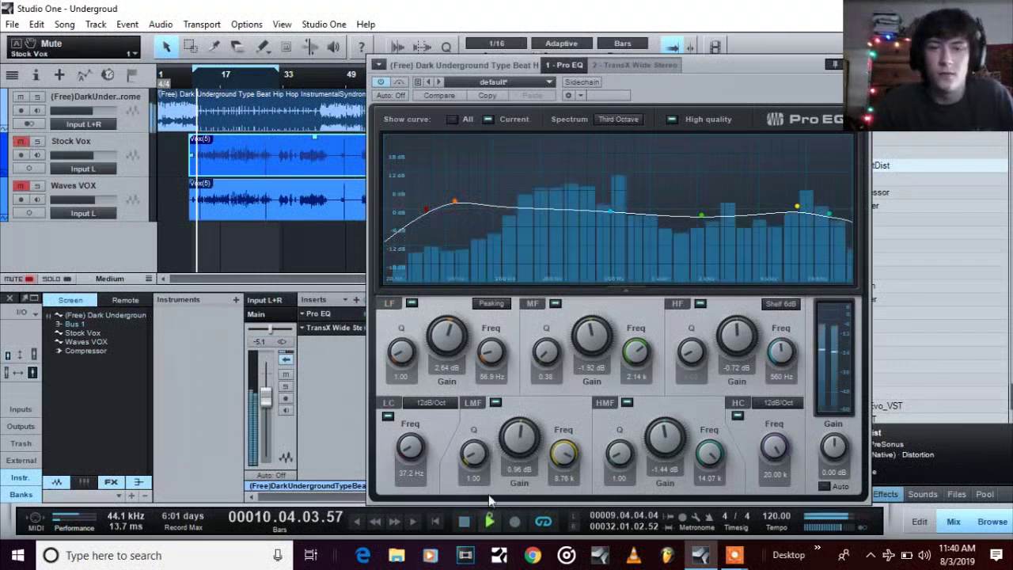
Set the Pro EQ low cut to about 35.8 Hz and the MF band to about -1.68 dB at 2.07 kHz.
mouse_move(425, 215)
left_mouse_down()
mouse_move(464, 234)
mouse_move(499, 228)
mouse_move(423, 220)
left_mouse_up()
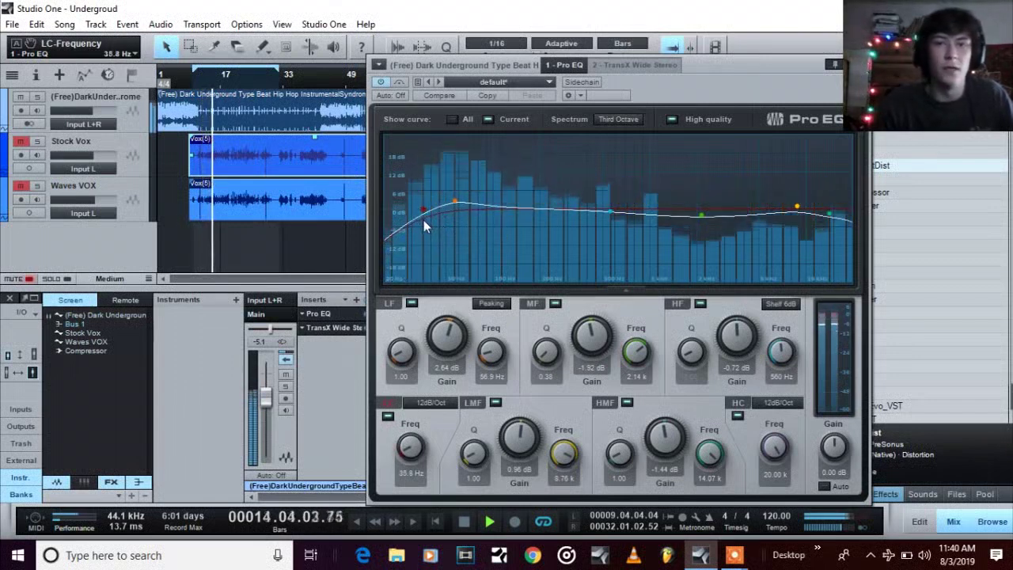
key("space")
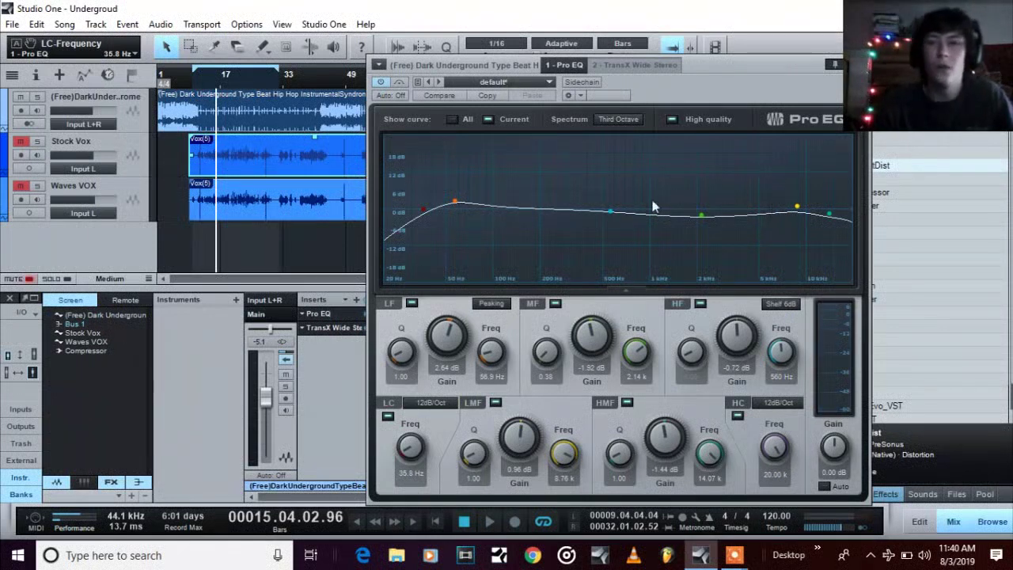
left_click(701, 212)
left_click_drag(702, 214, 702, 213)
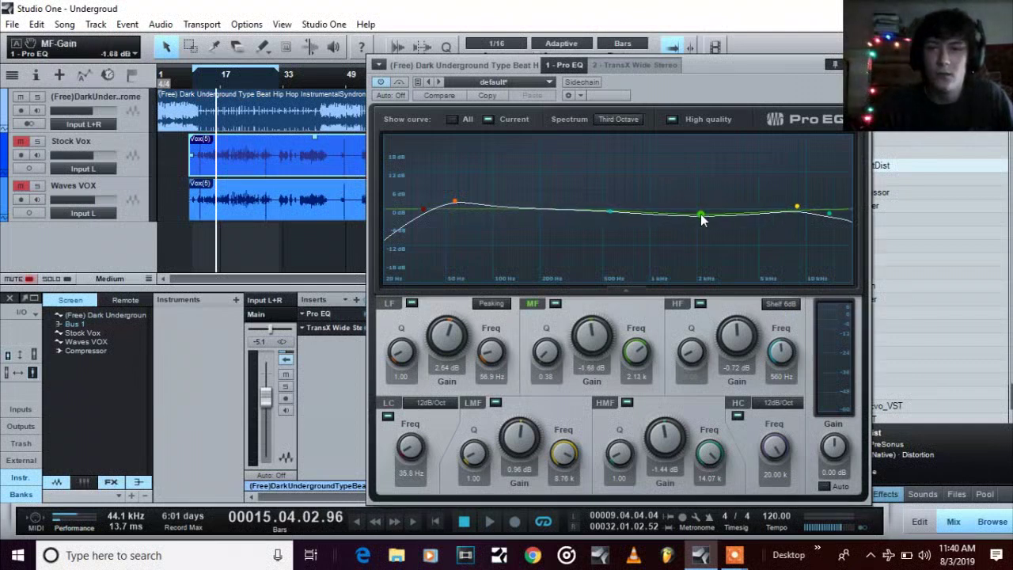
left_click_drag(701, 216, 699, 218)
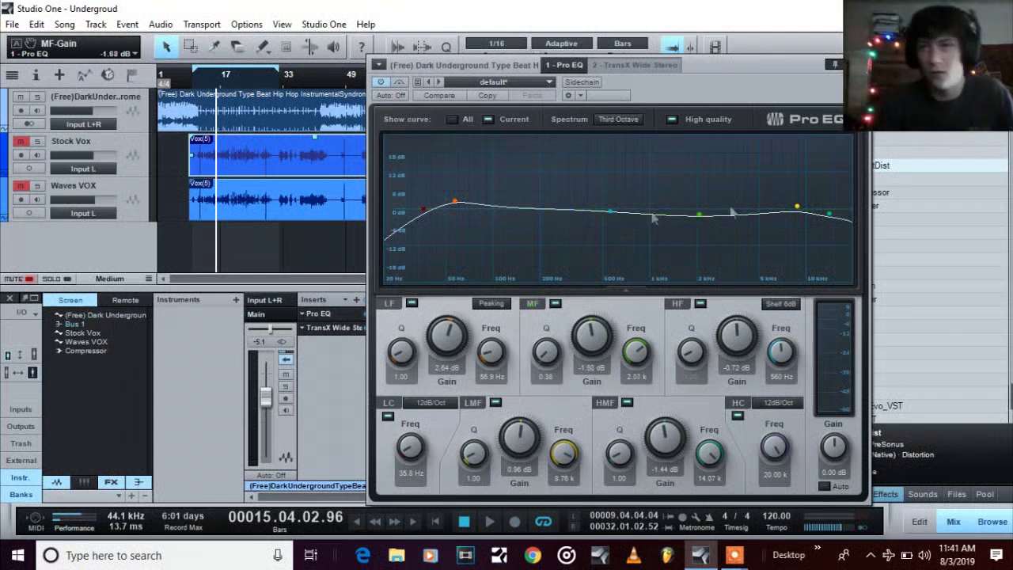
Set the Pro EQ's LMF band to about 1.92 dB at 9.16 kHz and HMF to about -0.24 dB at 17.14 kHz, auditioning the highs.
left_click_drag(797, 205, 844, 197)
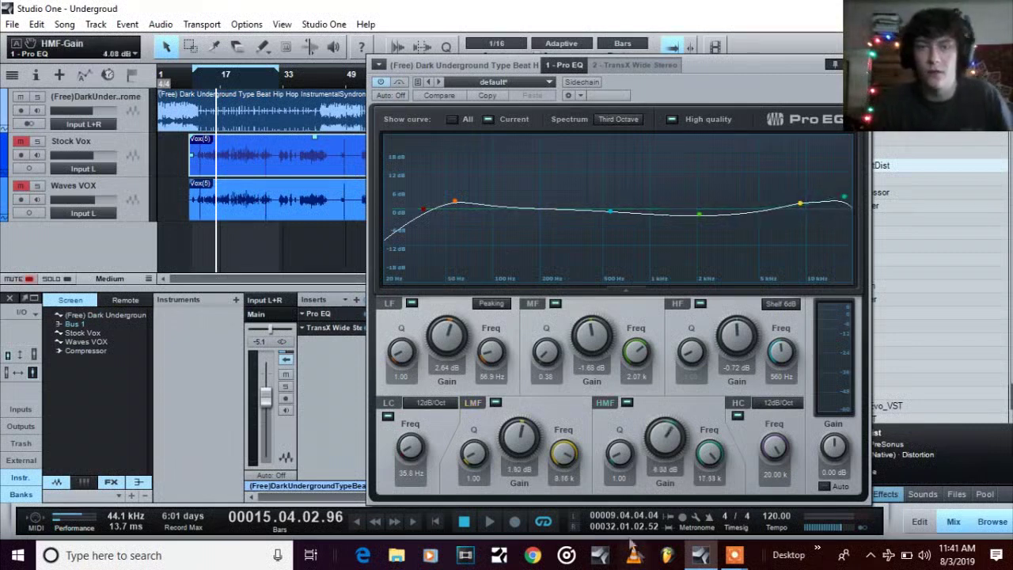
left_click(490, 521)
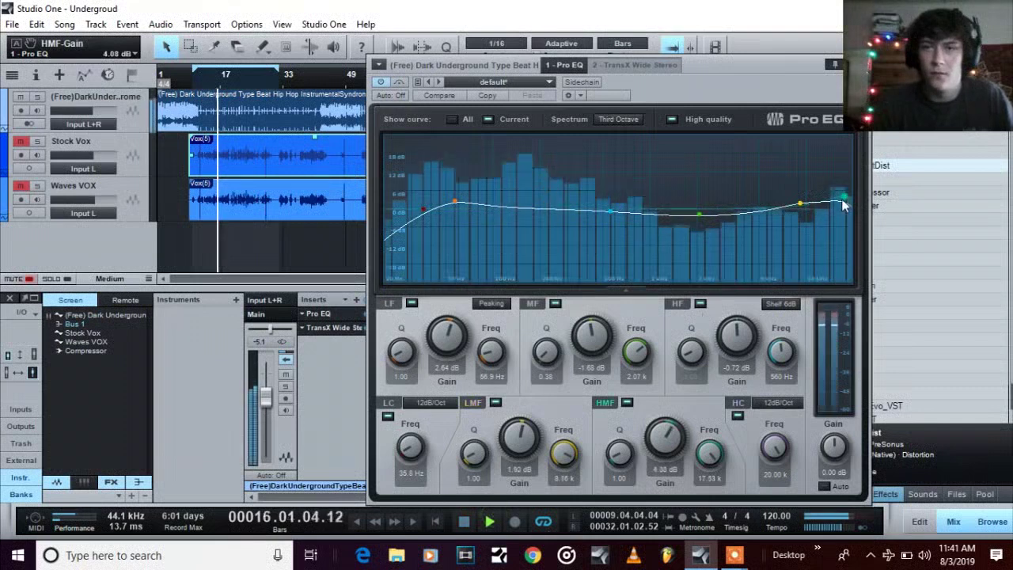
left_click_drag(843, 202, 842, 219)
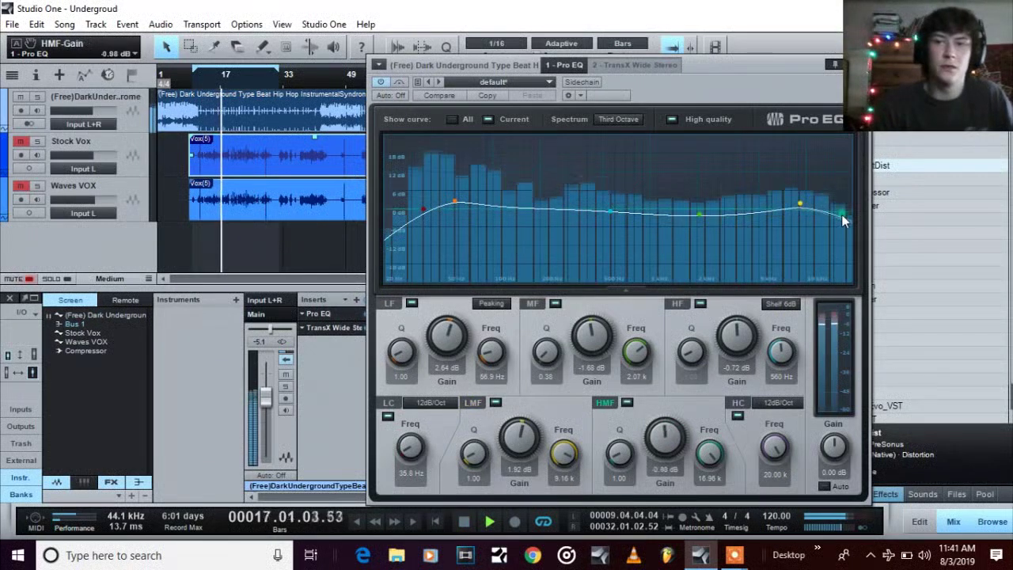
left_click(464, 522)
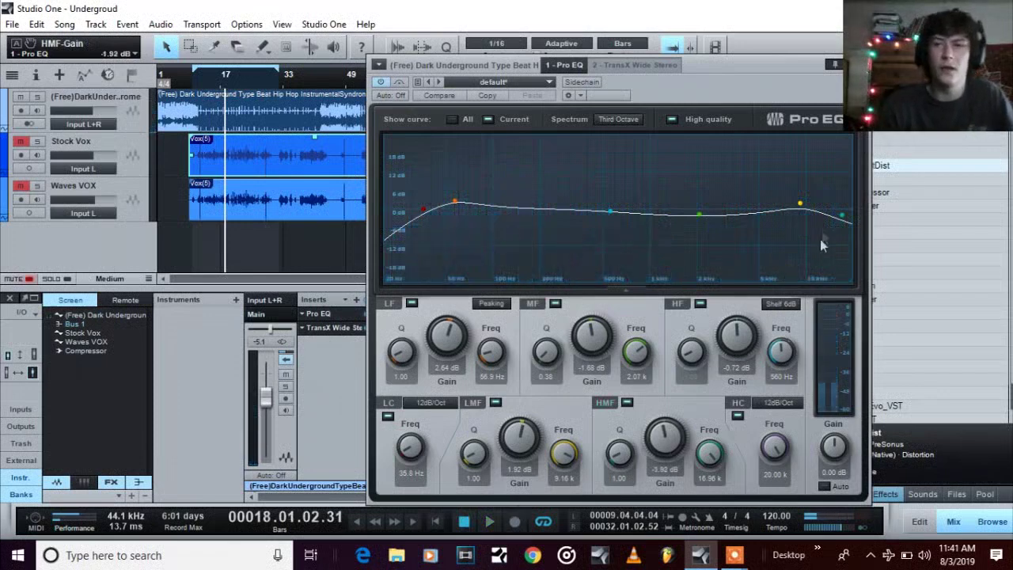
left_click_drag(841, 215, 843, 209)
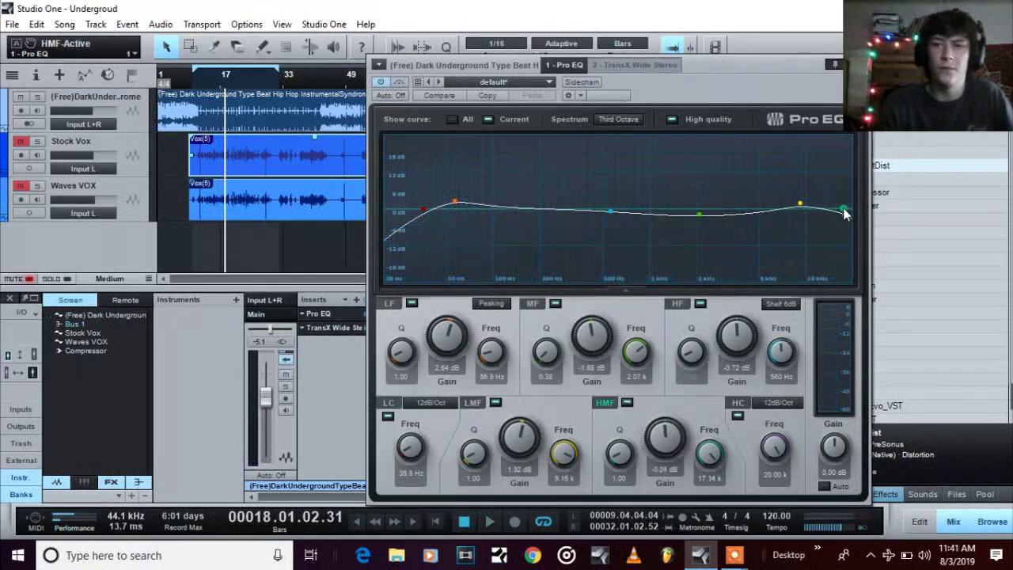
Review the beat's Trans-X Wide plug-in while playing the beat, and close its window.
left_click_drag(763, 69, 609, 70)
left_click(493, 66)
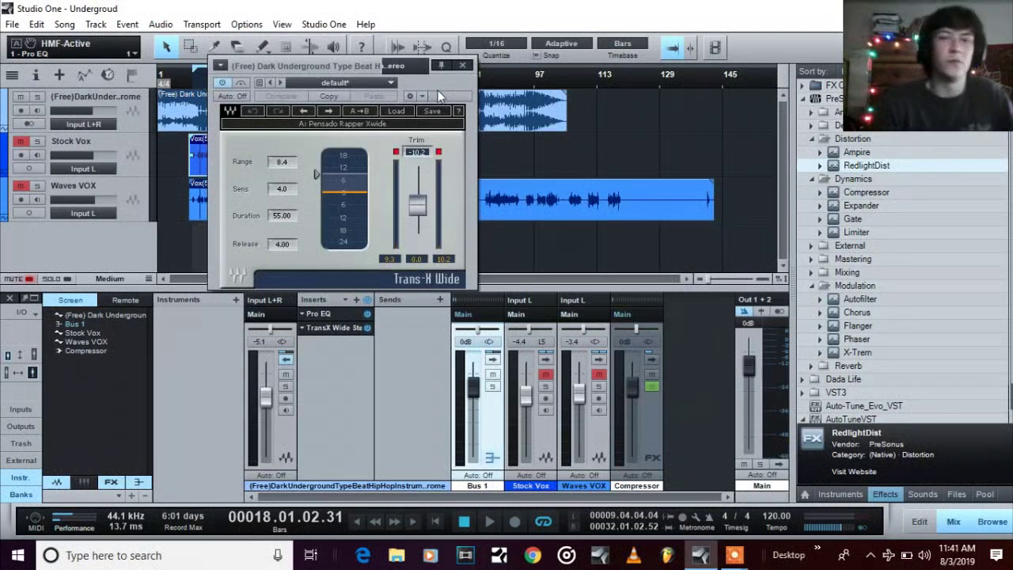
left_click_drag(452, 82, 554, 165)
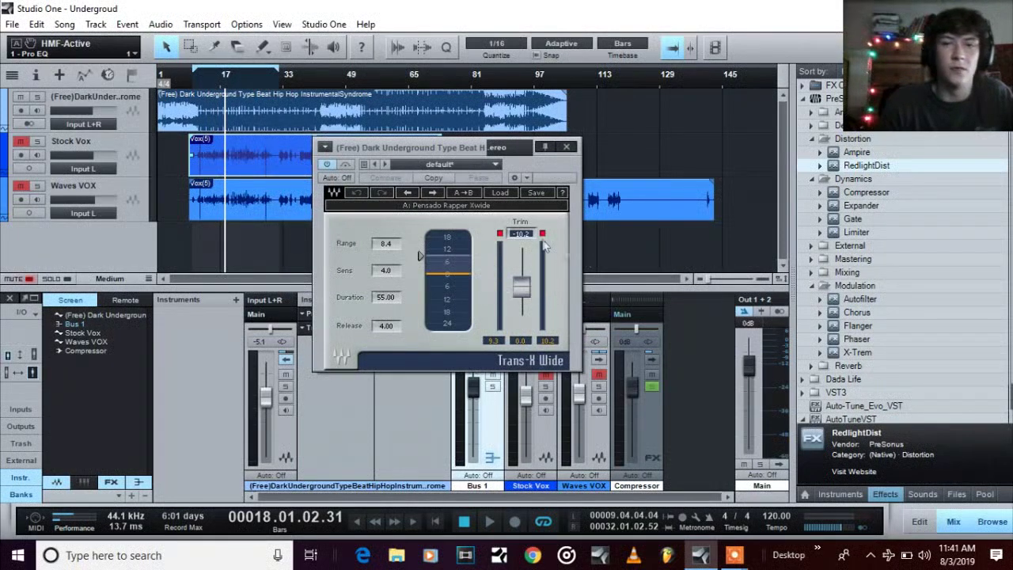
left_click(490, 521)
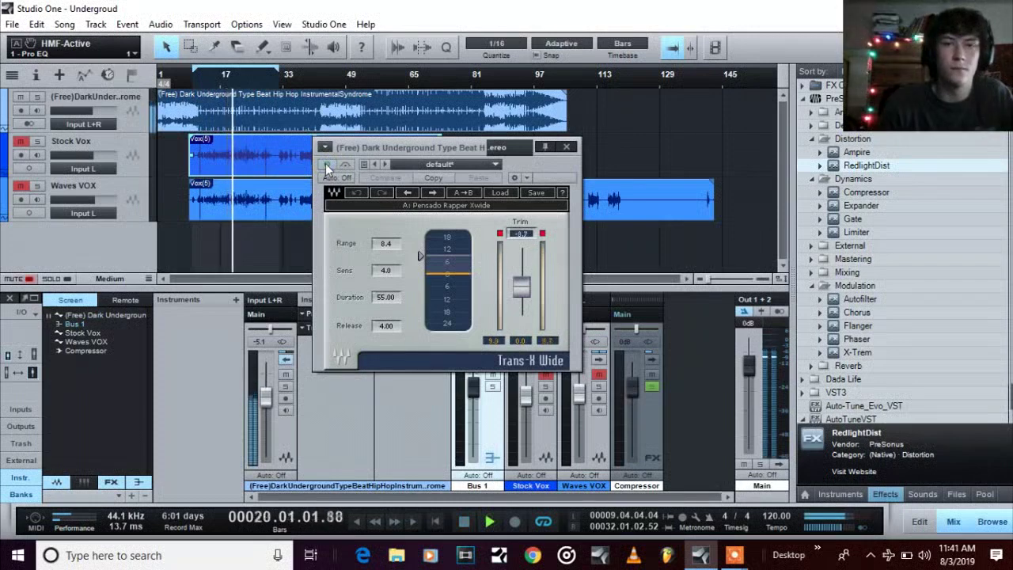
left_click(567, 147)
left_click(464, 521)
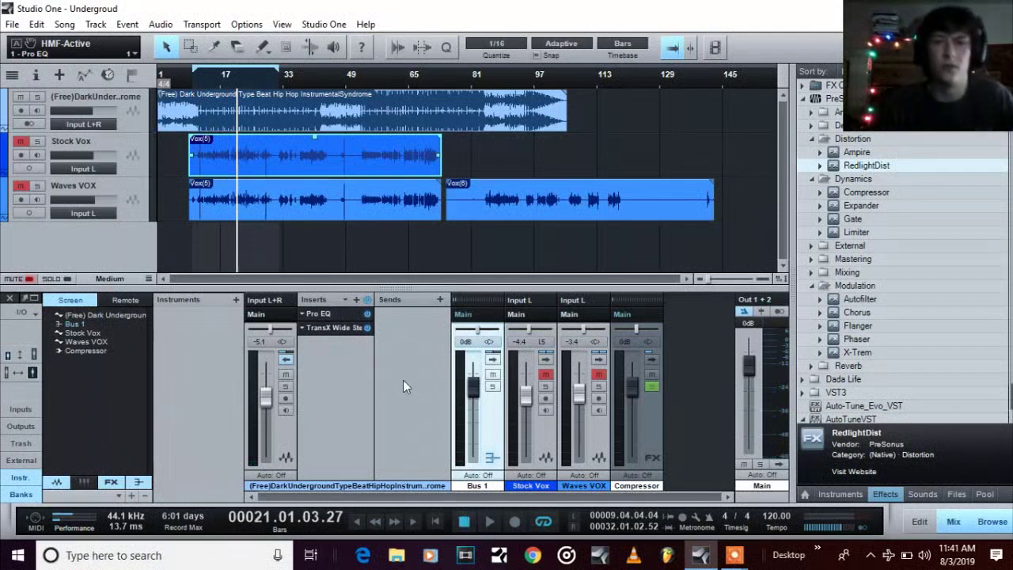
Collapse the beat channel in the mixer and briefly check the Bus 1 inserts.
double_click(283, 421)
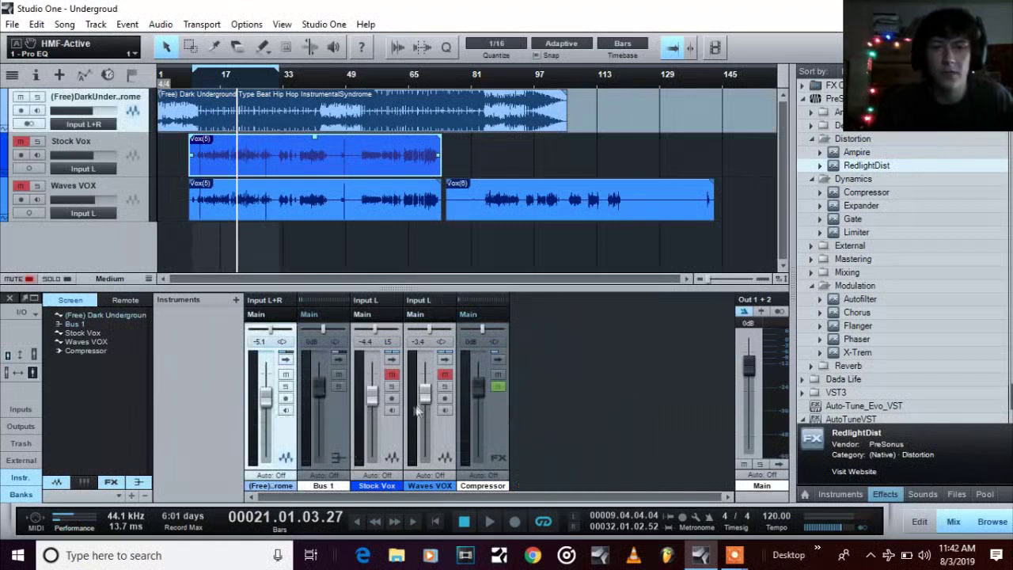
double_click(334, 437)
double_click(334, 438)
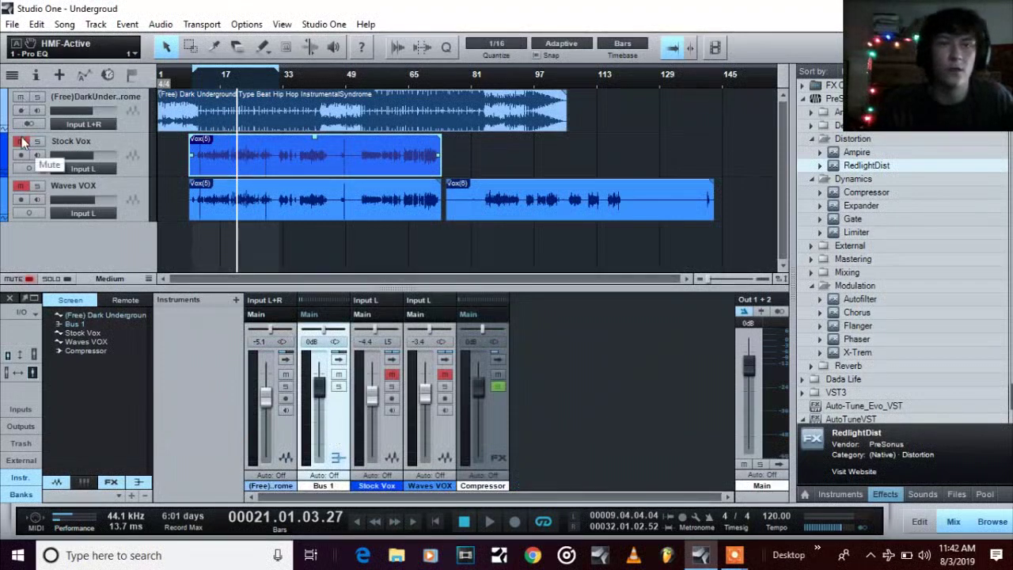
Unmute the Stock Vox track, expand its mixer channel to show inserts and sends, and play from the loop start.
left_click(22, 143)
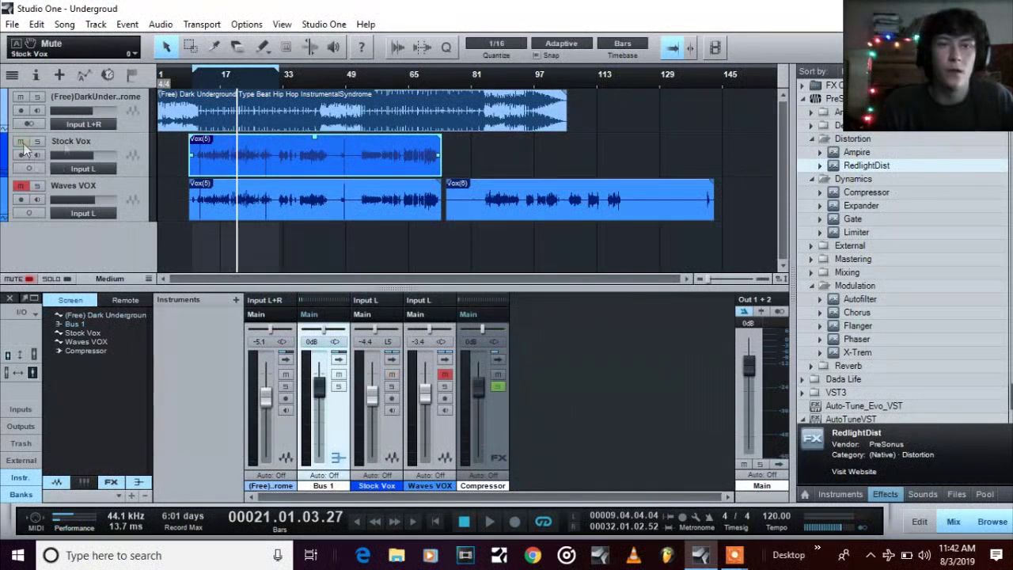
double_click(380, 432)
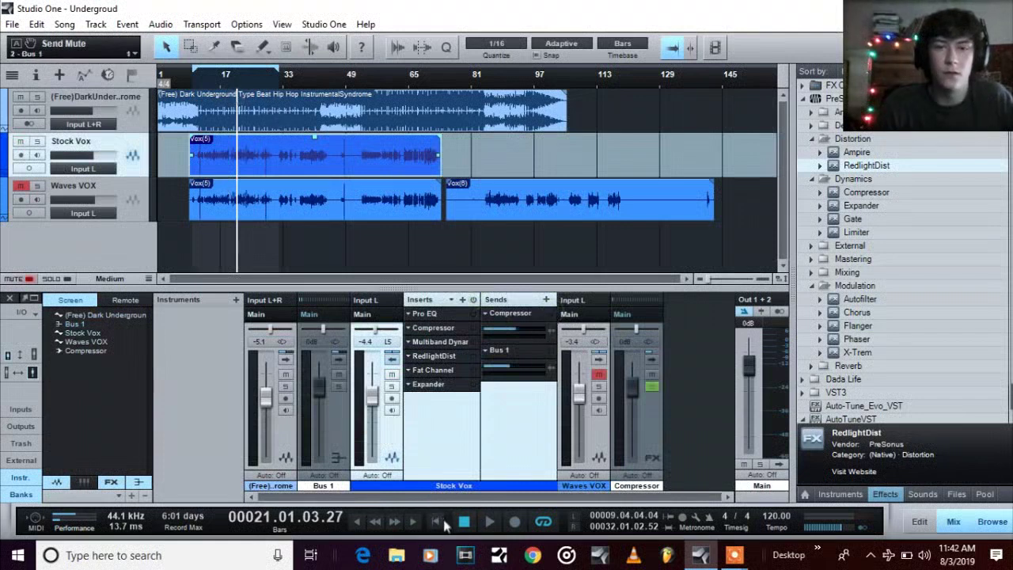
left_click(193, 79)
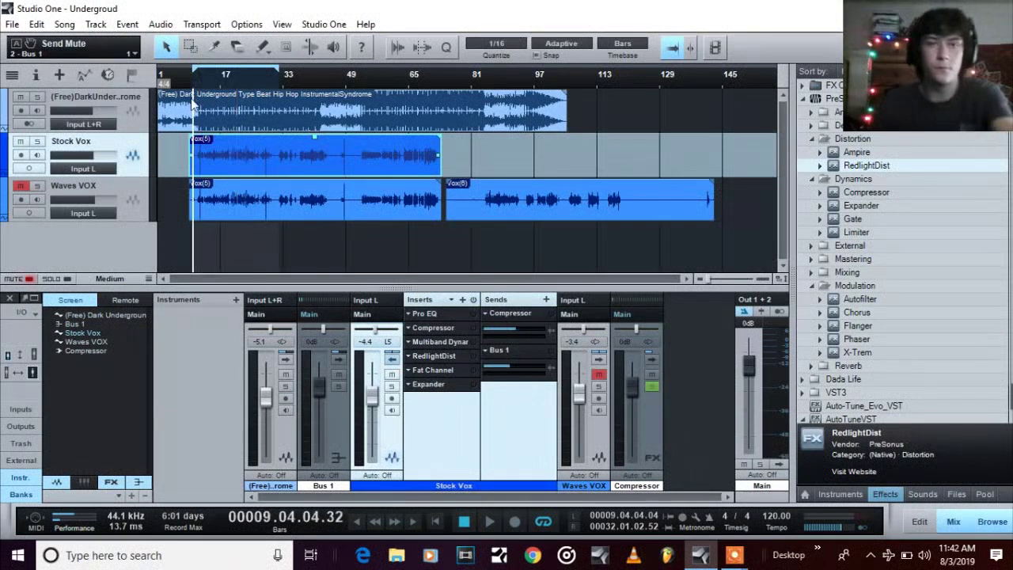
key("space")
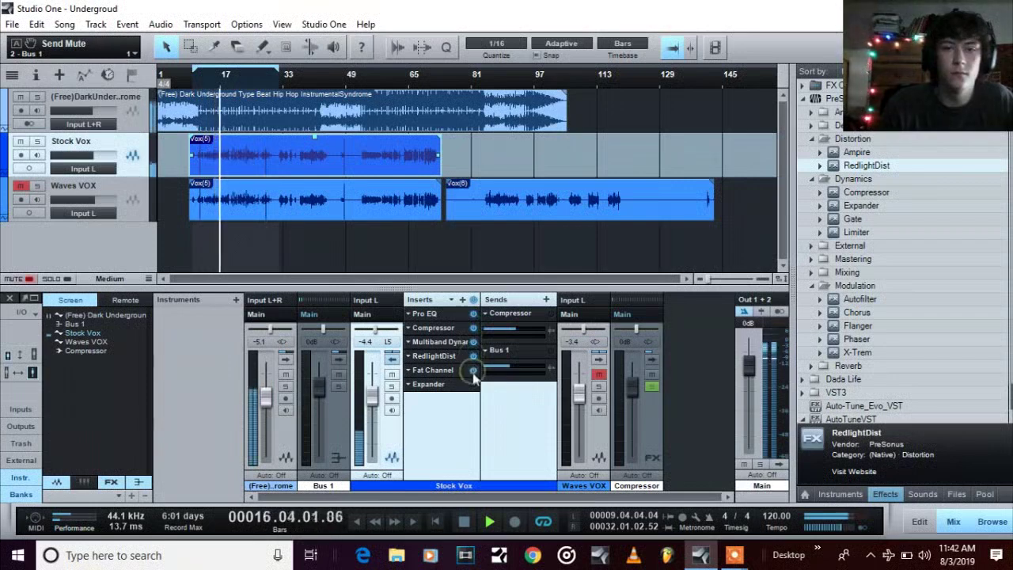
Enable the Stock Vox's Compressor and Bus 1 sends and set its fader to about -4.7 dB during playback.
left_click_drag(378, 406, 379, 398)
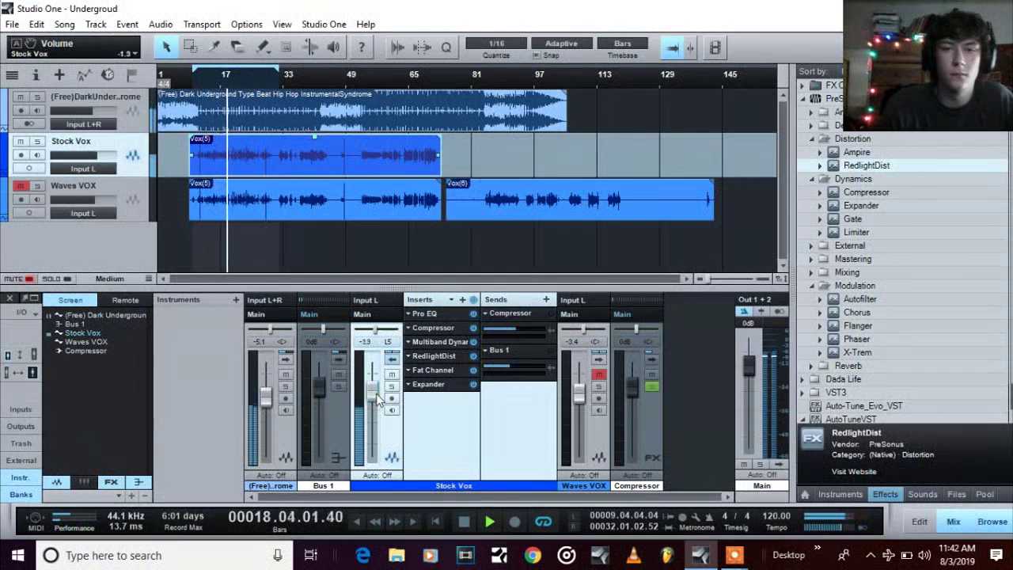
left_click(552, 314)
left_click(551, 352)
left_click_drag(371, 388, 374, 405)
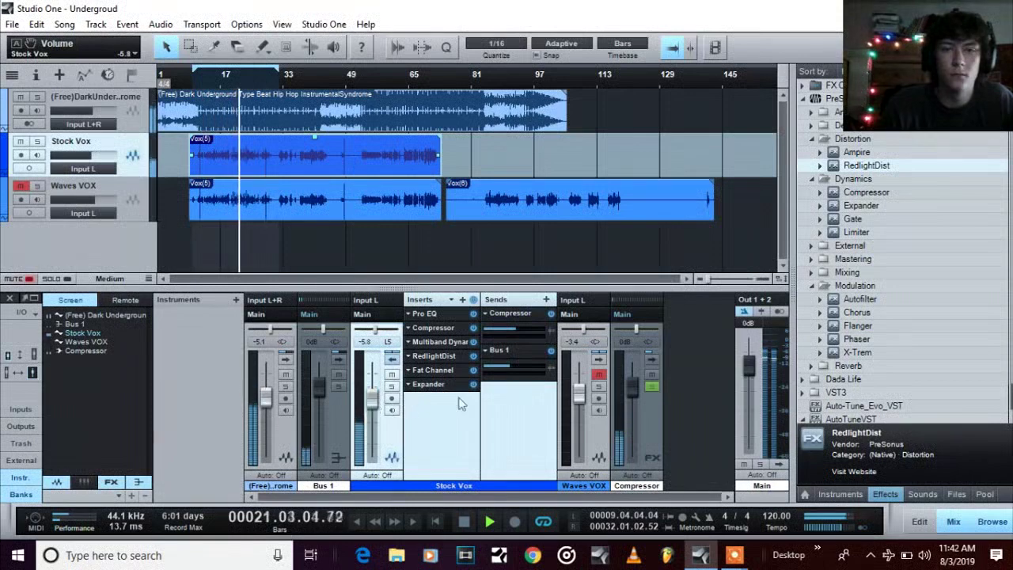
left_click_drag(377, 404, 380, 402)
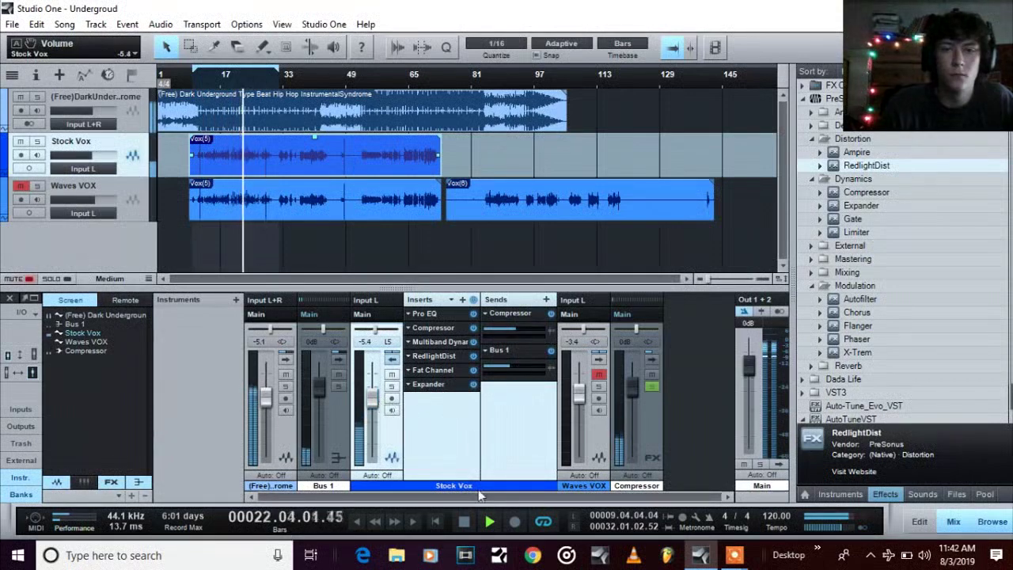
left_click_drag(376, 402, 375, 399)
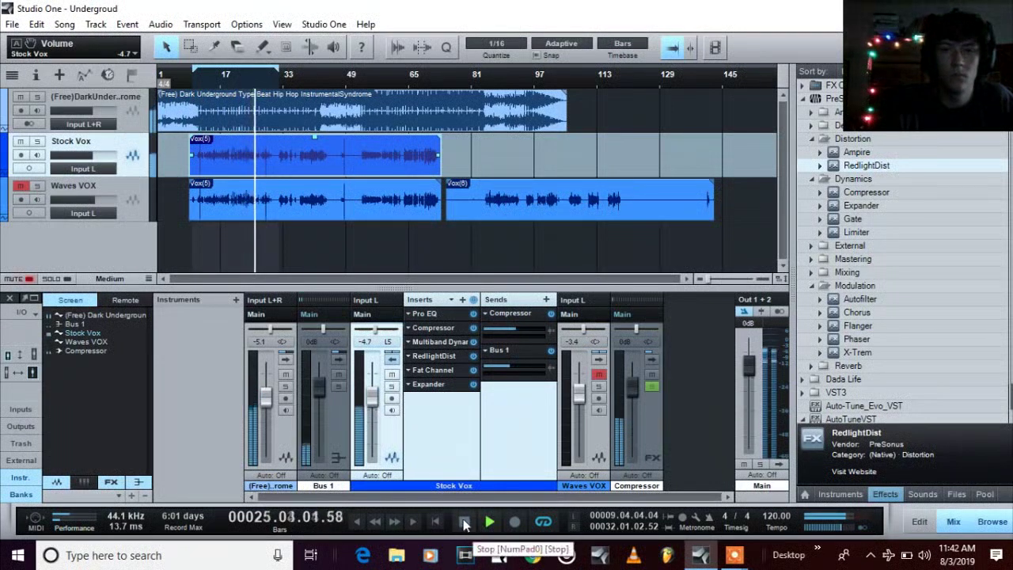
left_click(464, 522)
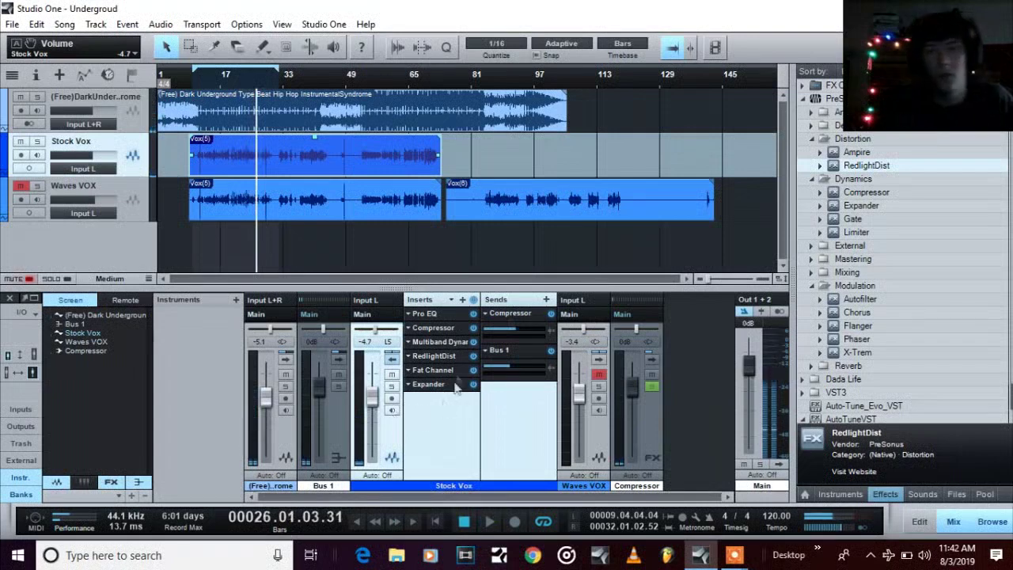
Set the low cut in the Stock Vox's Pro EQ to about 127 Hz and close the plug-in.
double_click(443, 316)
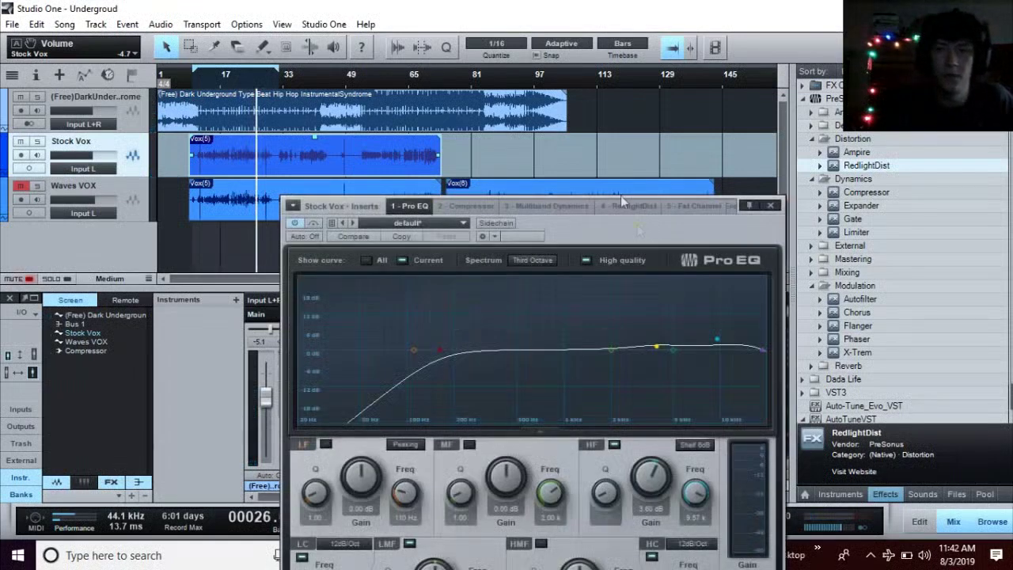
left_click_drag(620, 198, 565, 115)
left_click_drag(385, 273, 369, 268)
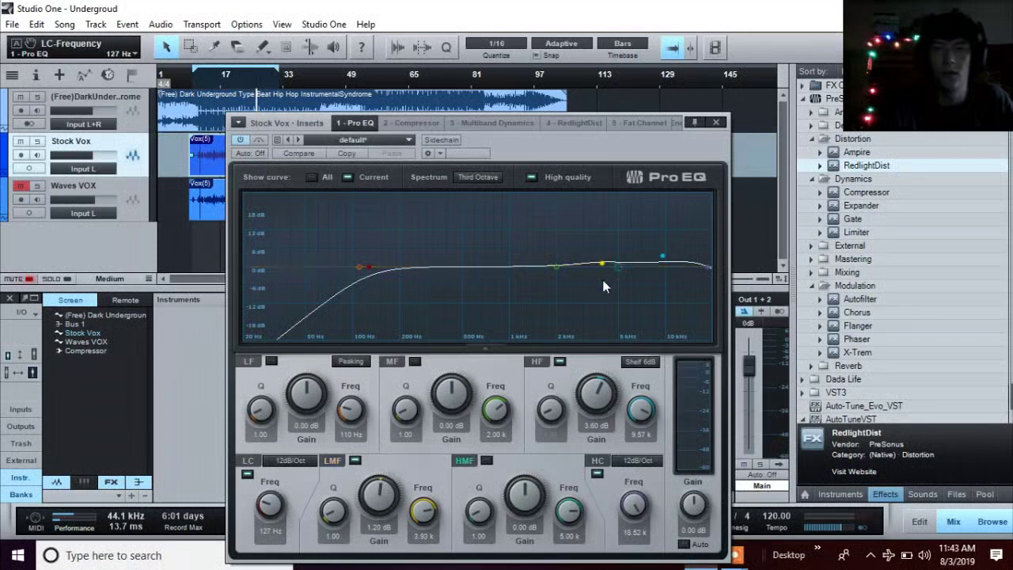
left_click(717, 123)
Review the Stock Vox's Compressor settings and its preset list without changing the preset, and close it.
left_click(445, 332)
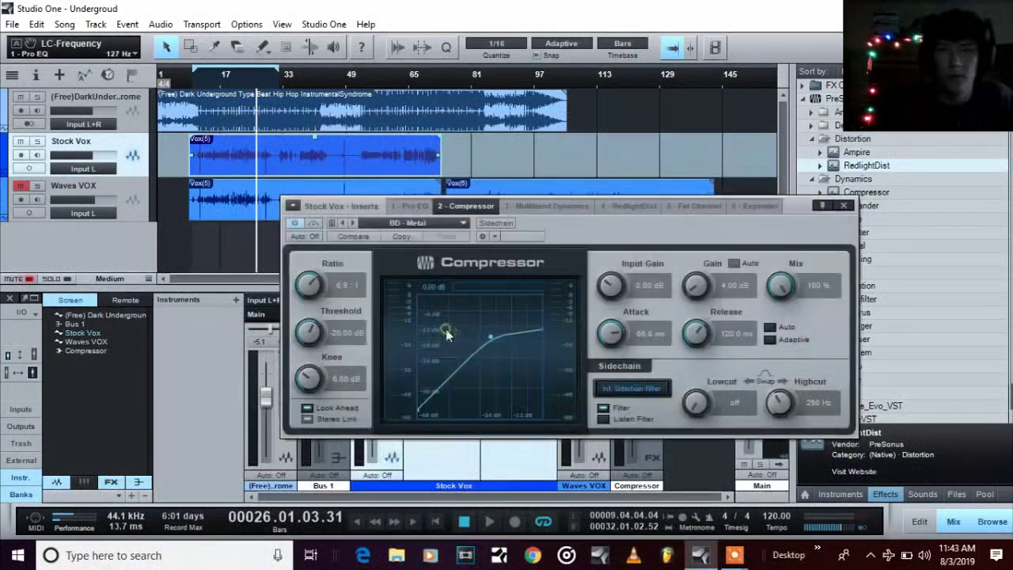
left_click_drag(604, 239, 461, 150)
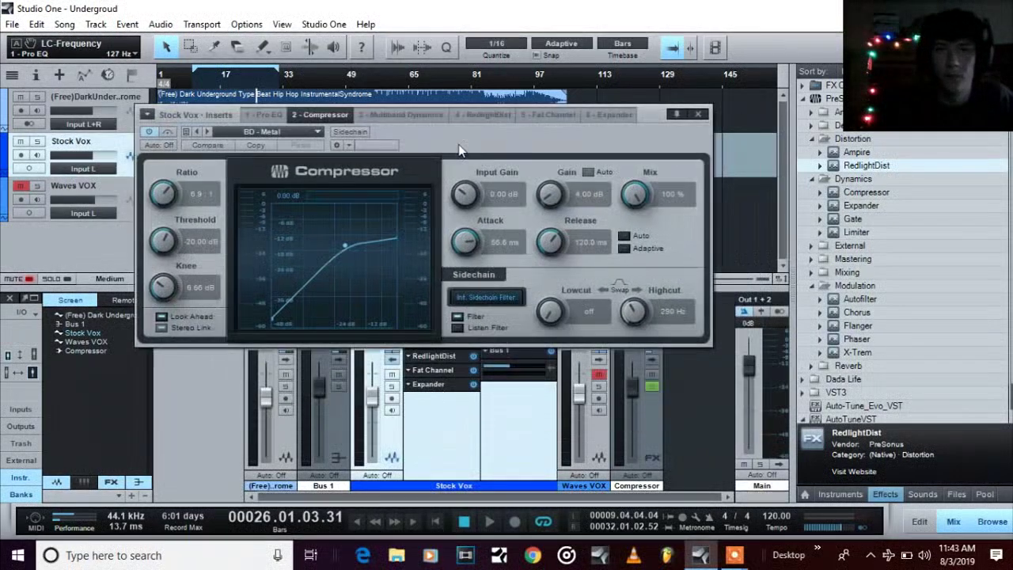
left_click(318, 132)
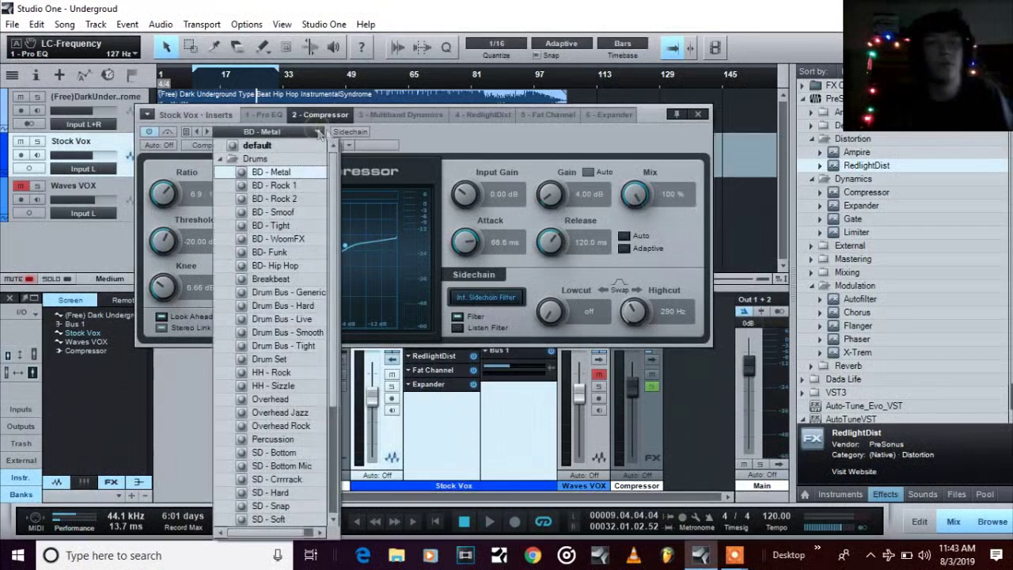
left_click(415, 139)
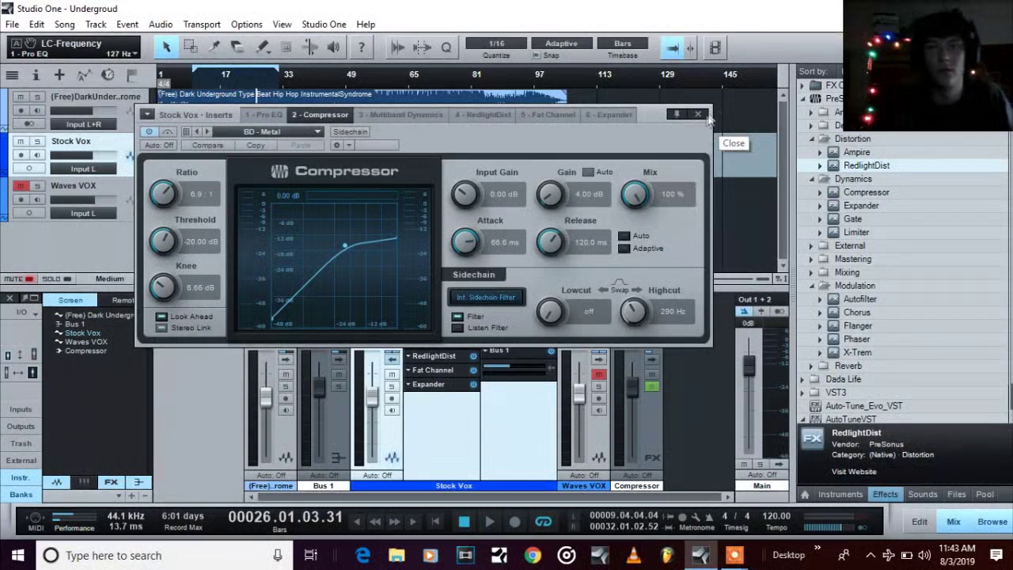
left_click(699, 115)
Review the Stock Vox's Multiband Dynamics settings and briefly check the inserts on the Waves VOX channel.
left_click(448, 342)
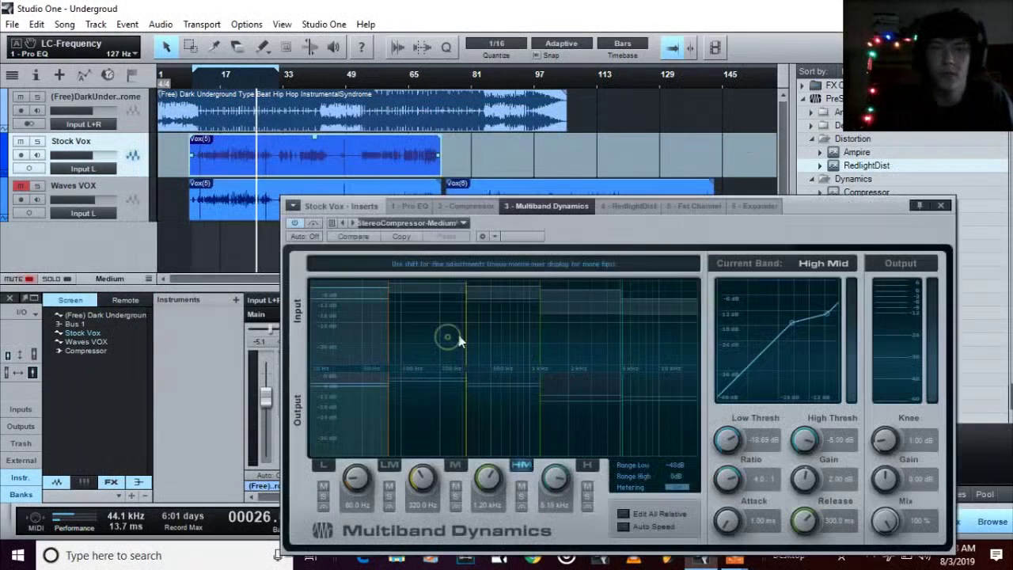
left_click_drag(677, 214, 515, 137)
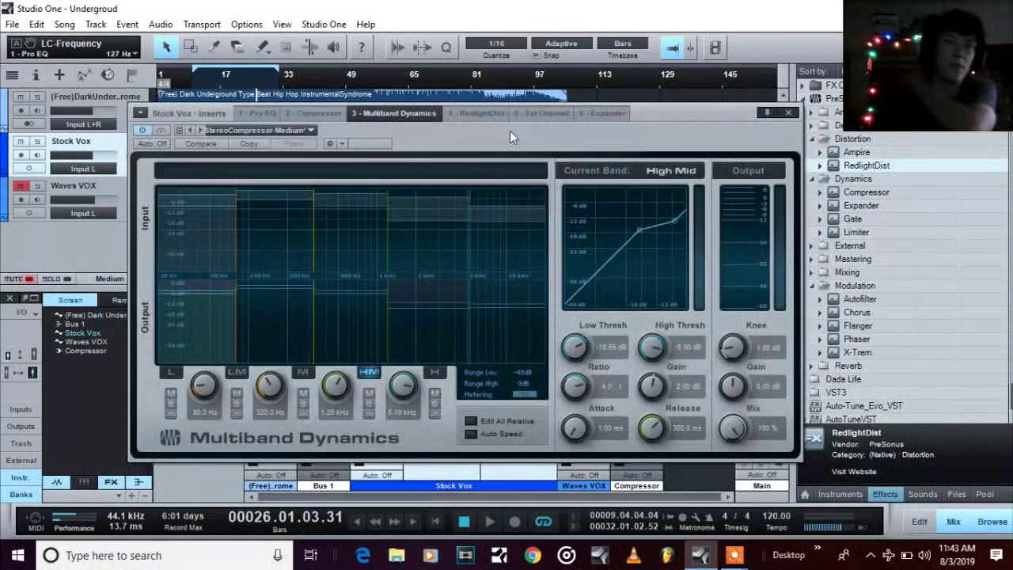
left_click_drag(652, 126, 679, 99)
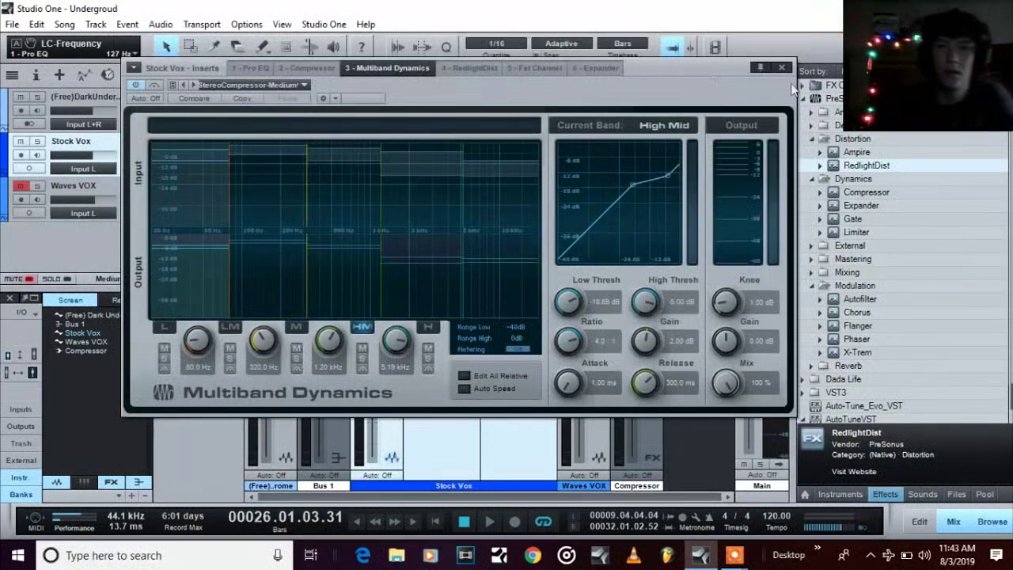
left_click(783, 68)
left_click(595, 430)
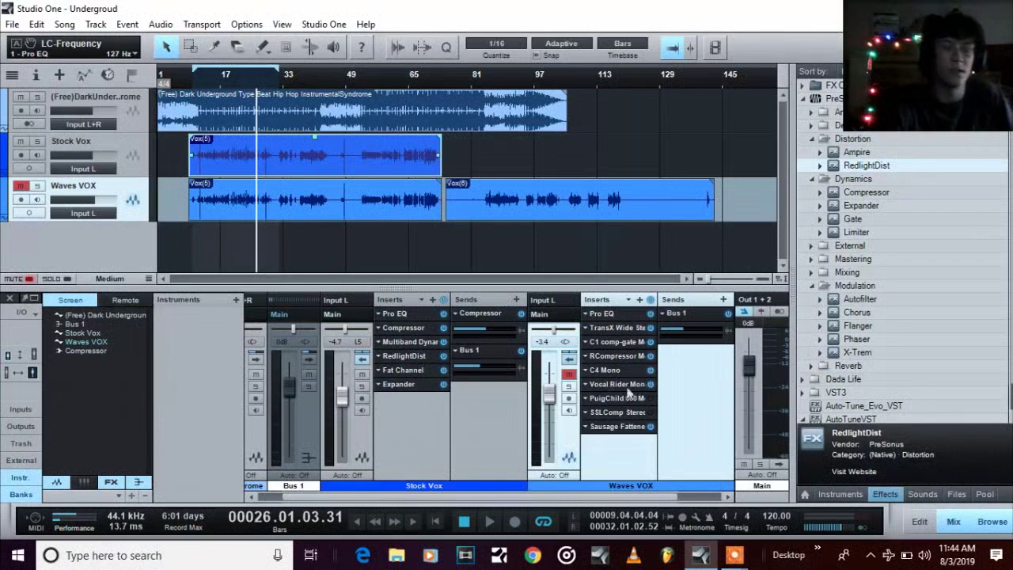
left_click(567, 445)
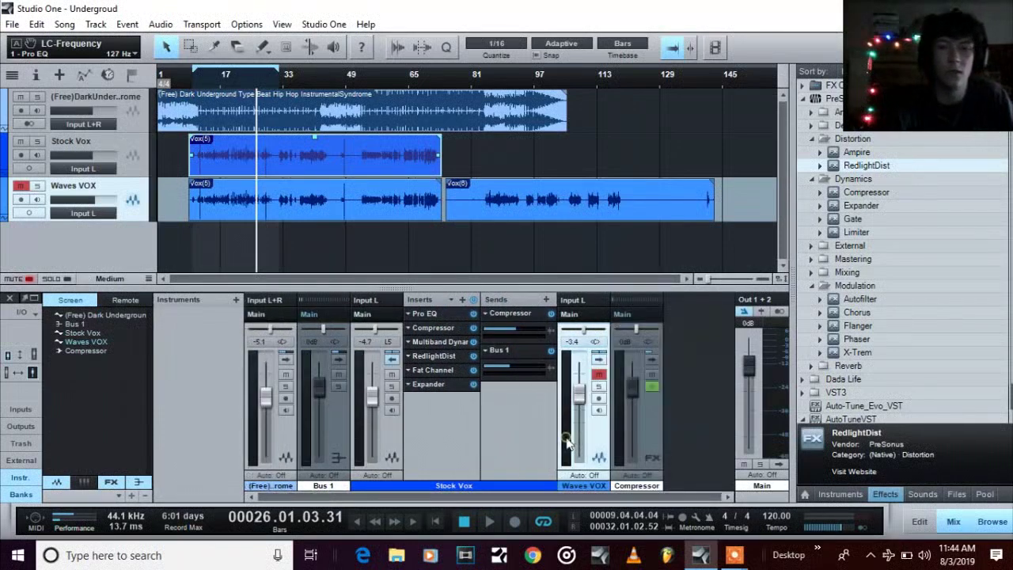
Audition the Stock Vox's Multiband Dynamics from the loop start, comparing it bypassed and active, and stop playback.
left_click(443, 342)
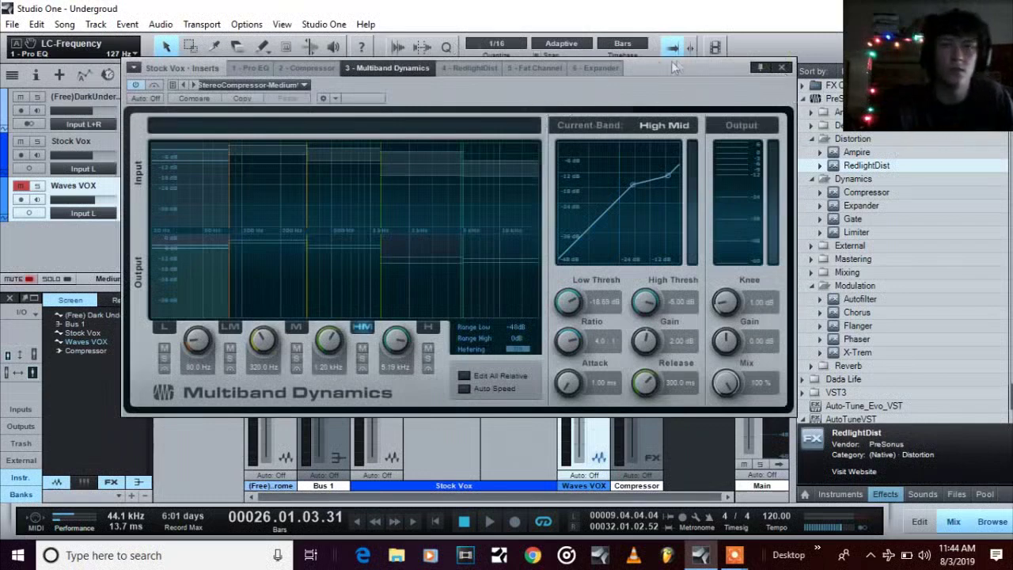
key("space")
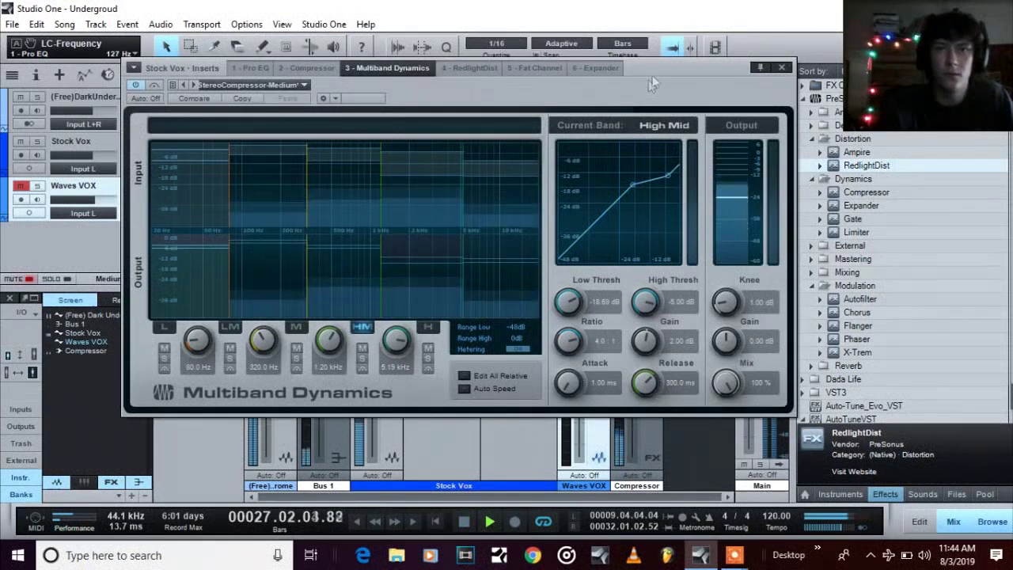
left_click_drag(648, 71, 708, 266)
left_click(213, 74)
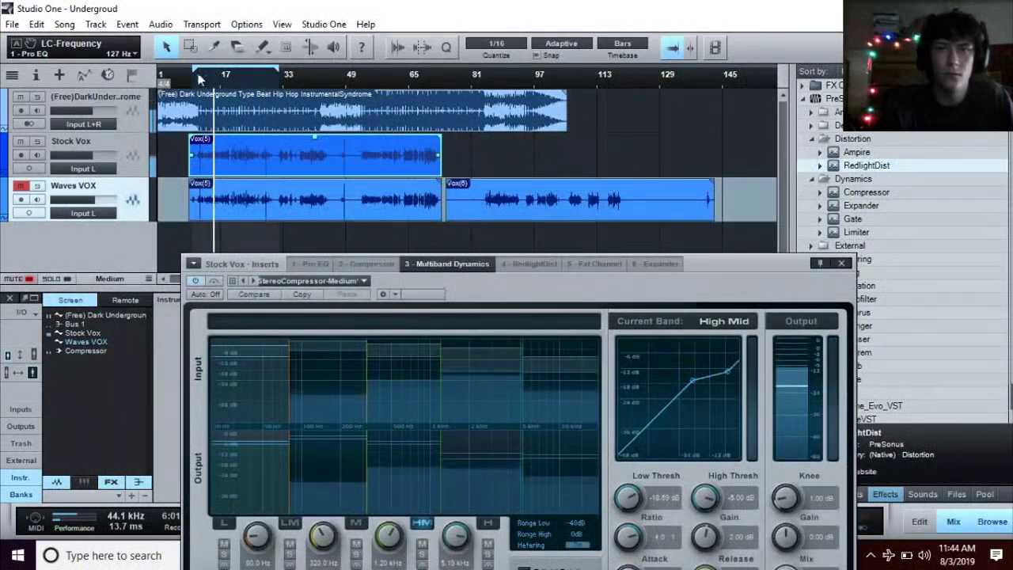
left_click(195, 76)
left_click_drag(563, 288, 506, 48)
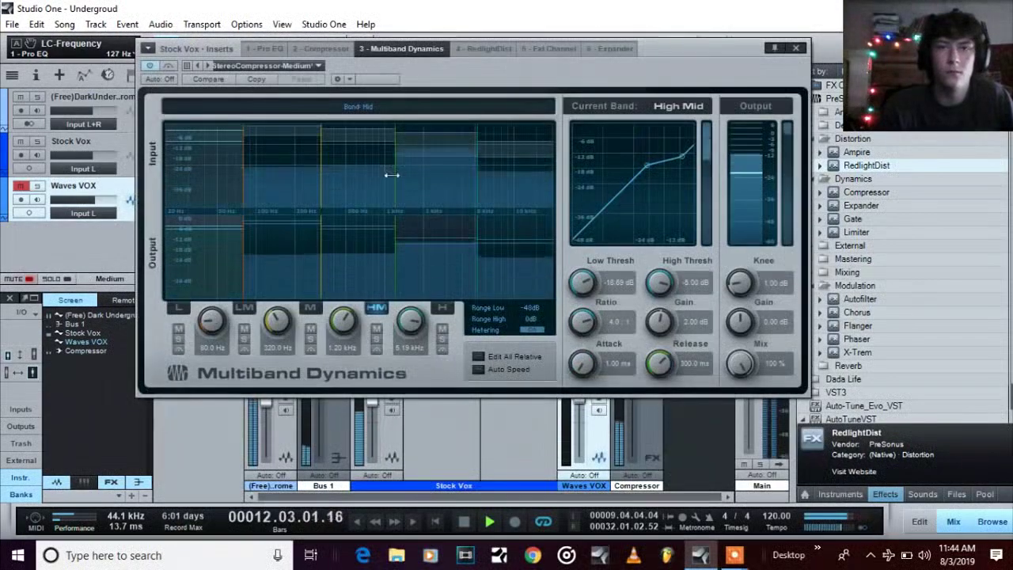
left_click(148, 64)
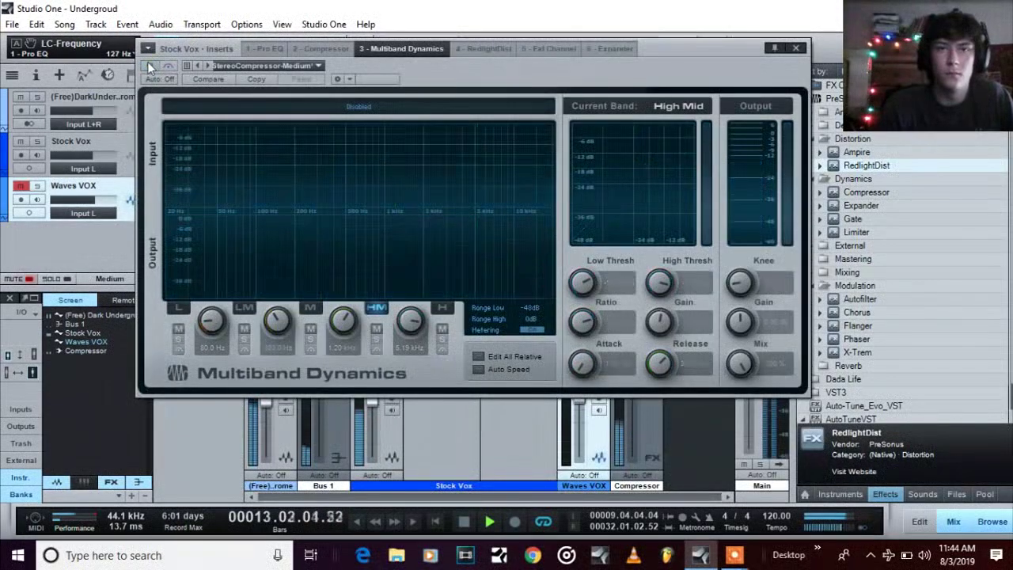
left_click(148, 64)
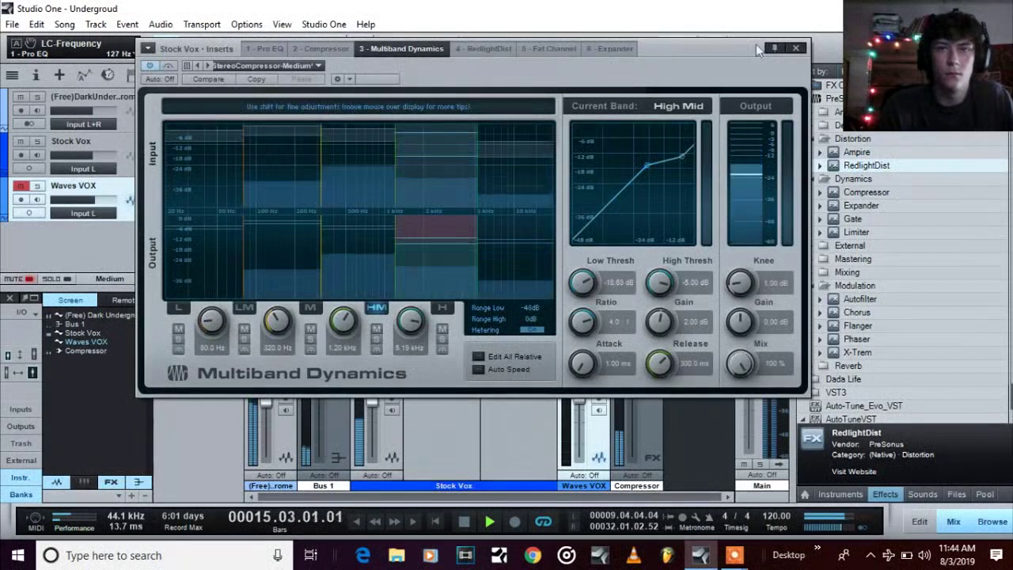
left_click(798, 47)
left_click(466, 521)
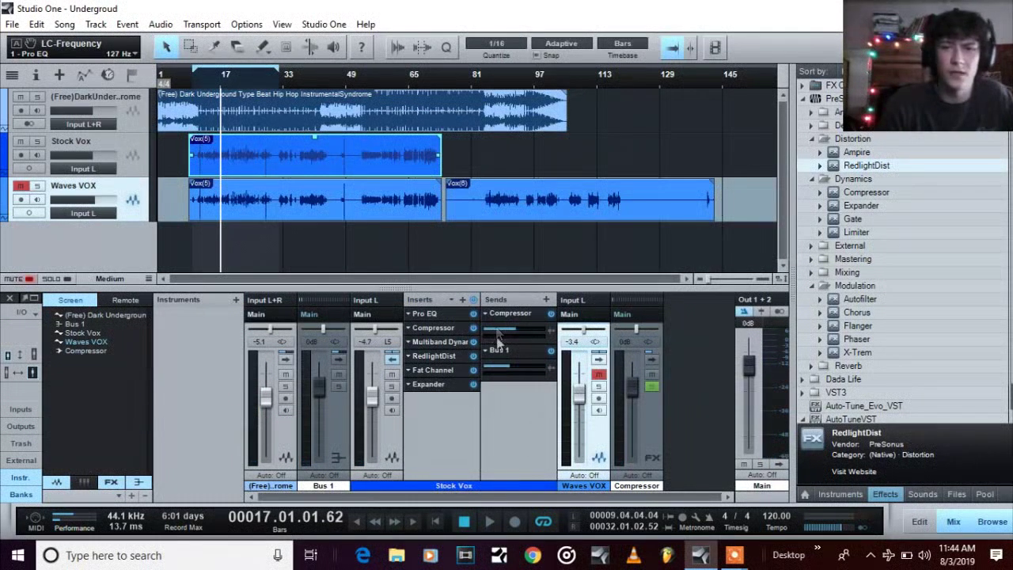
Solo the Stock Vox track and audition its RedlightDist bypassed and active, closing the plug-in and stopping playback.
left_click(458, 355)
left_click_drag(555, 225, 611, 155)
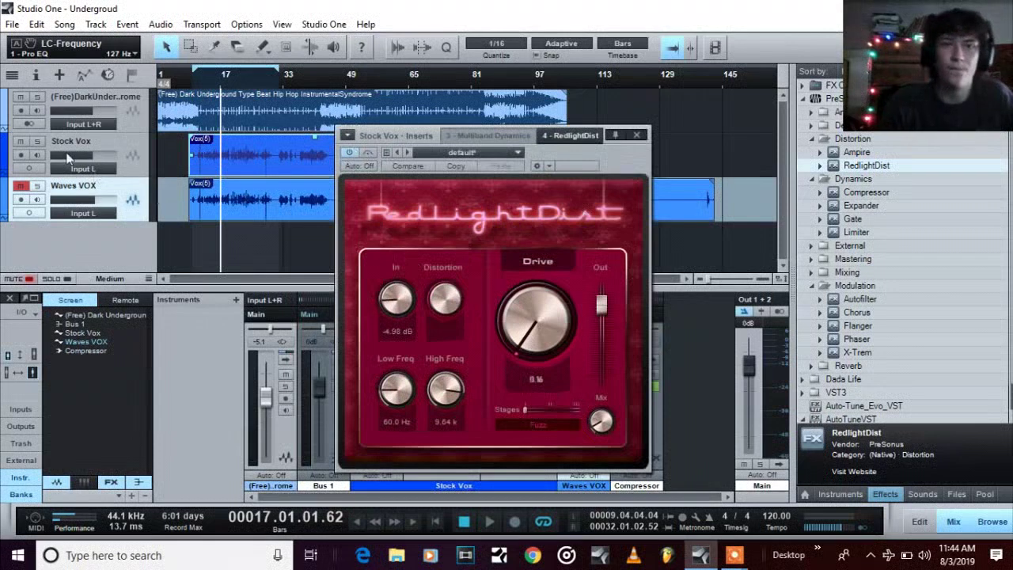
left_click(38, 142)
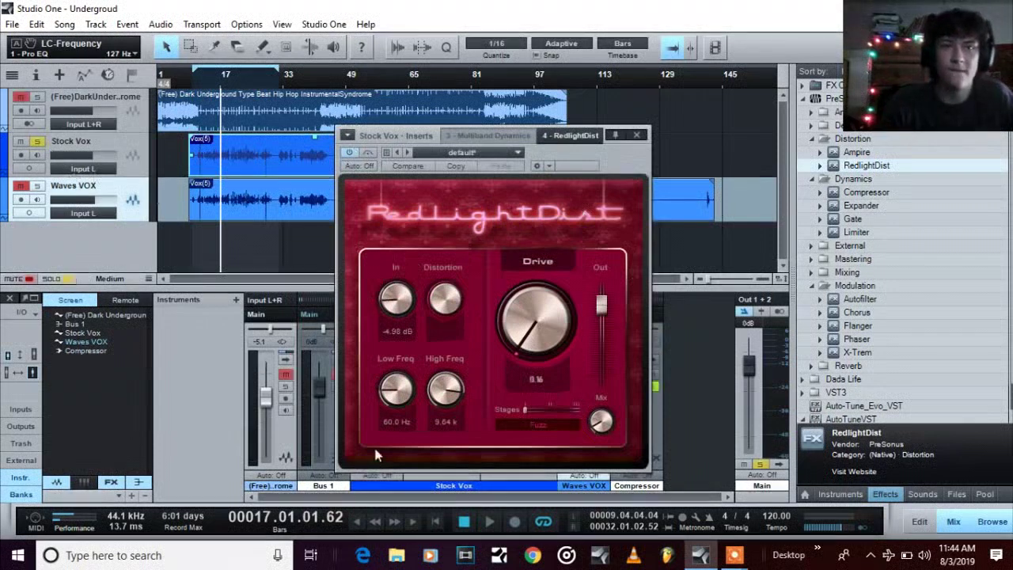
left_click(490, 524)
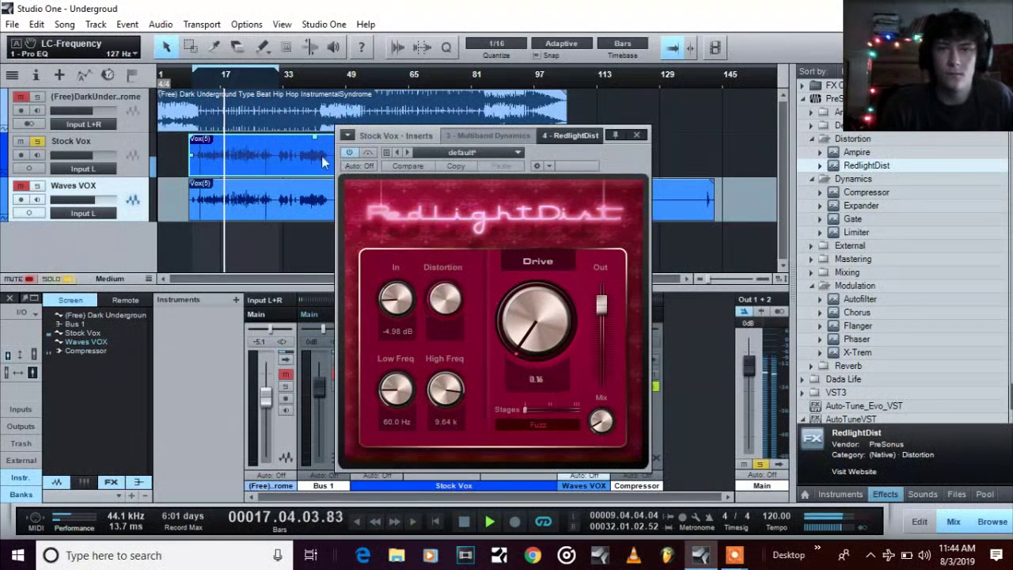
left_click(349, 152)
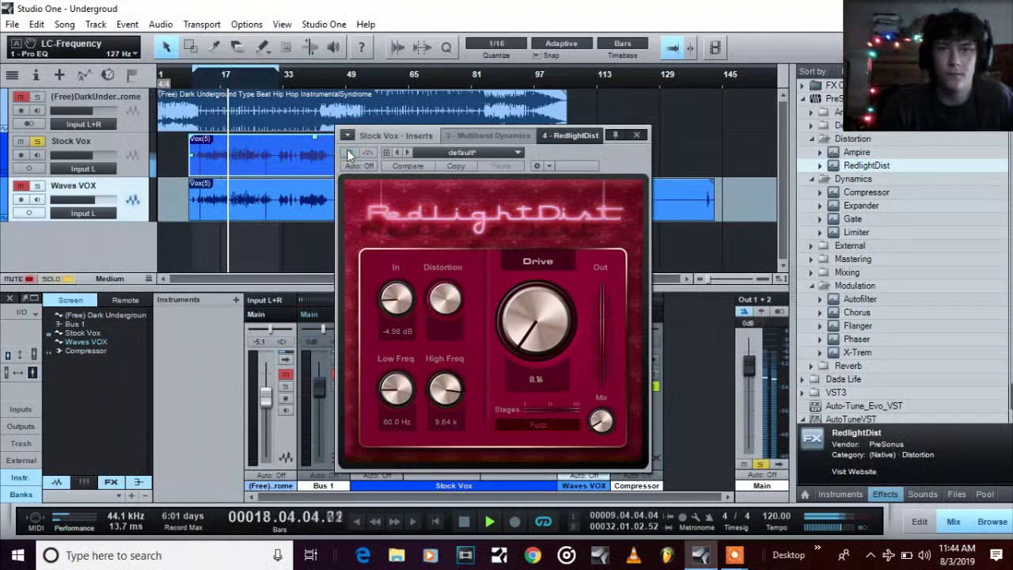
left_click(349, 152)
left_click(638, 138)
left_click(465, 521)
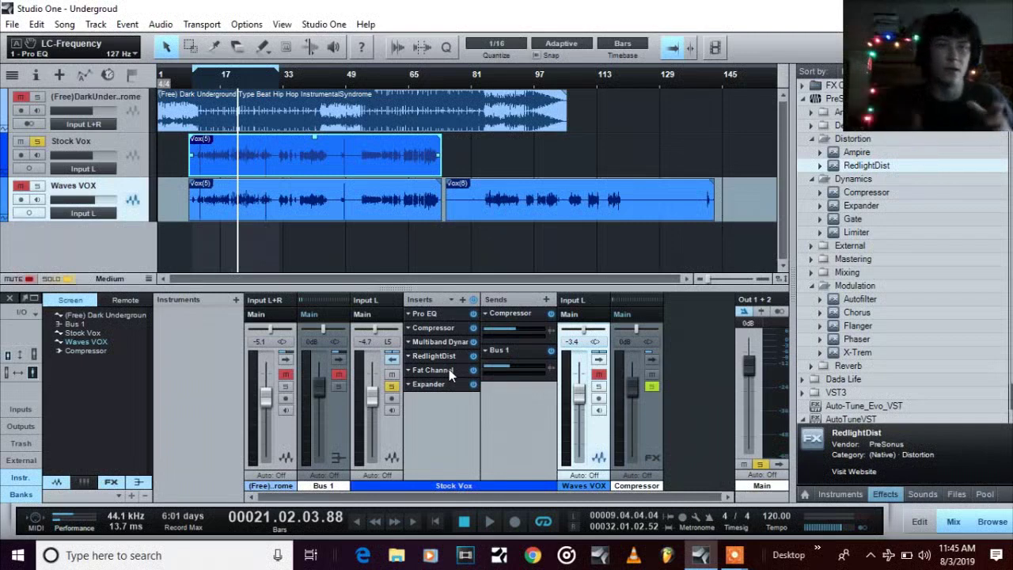
Glance at the Stock Vox's Pro EQ, and audition its Fat Channel from about bar 11, comparing it bypassed and active.
left_click(458, 315)
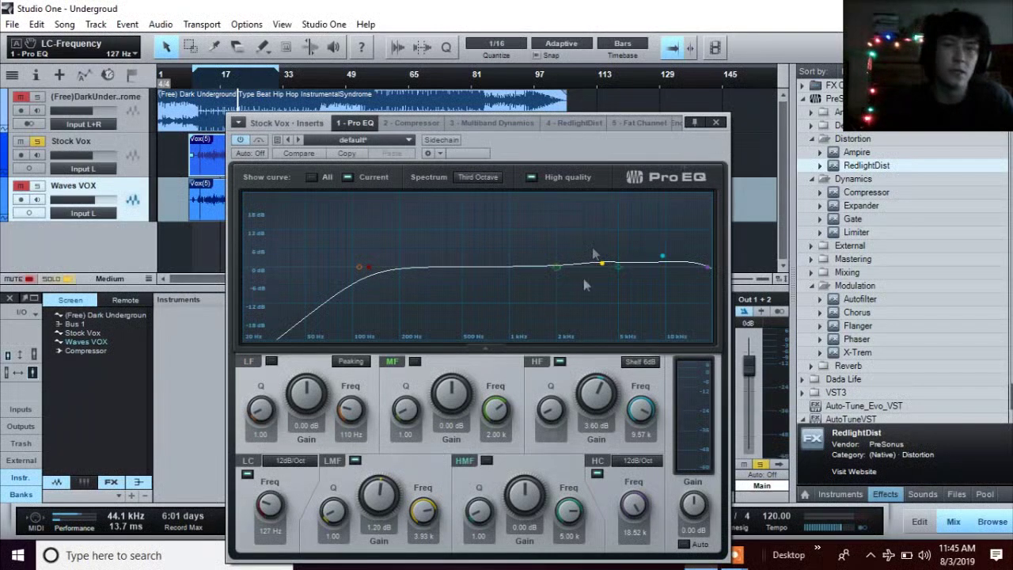
left_click(719, 122)
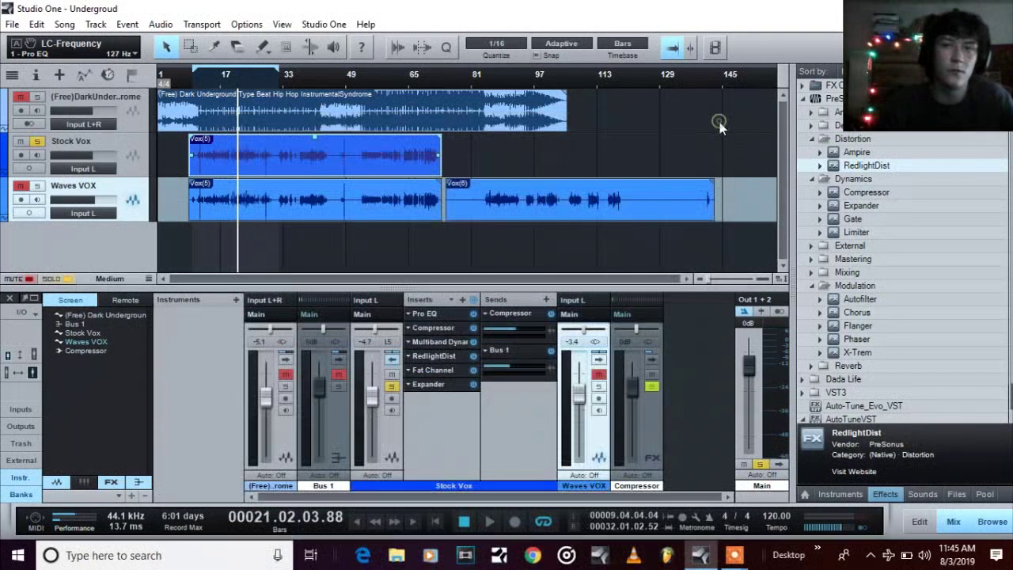
double_click(423, 371)
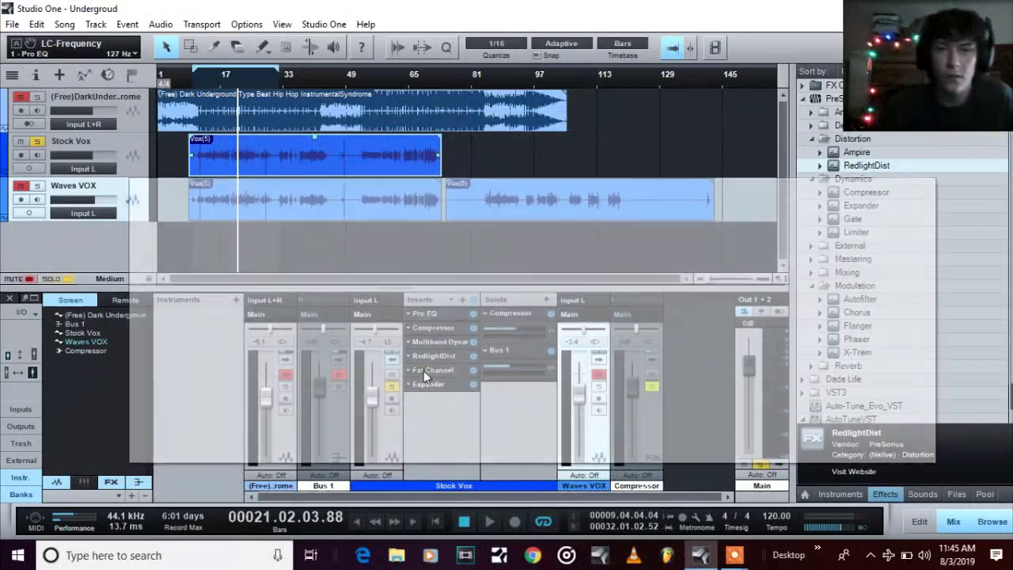
left_click_drag(688, 198, 656, 145)
left_click_drag(203, 83, 202, 82)
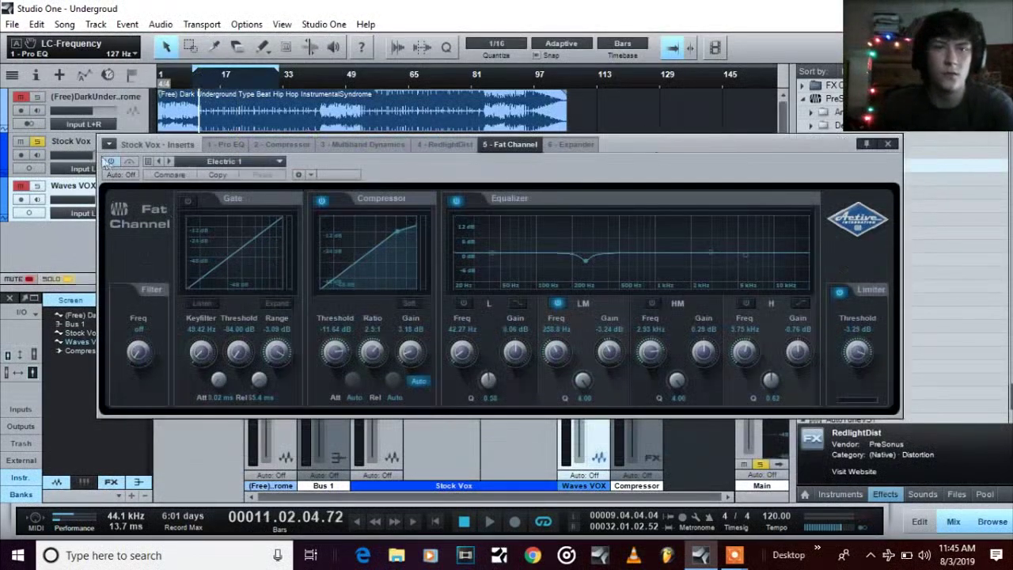
key("space")
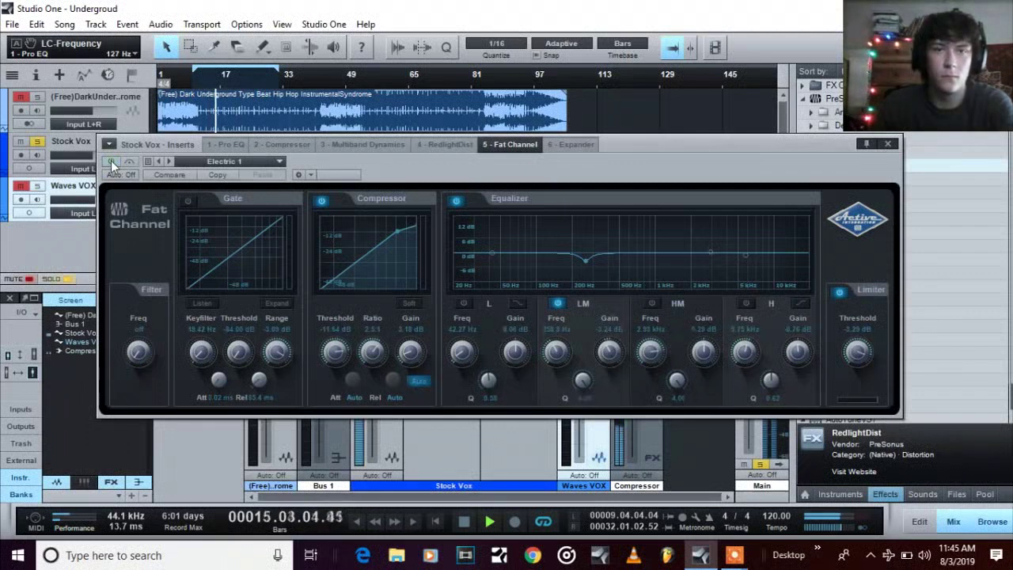
left_click(888, 144)
key("space")
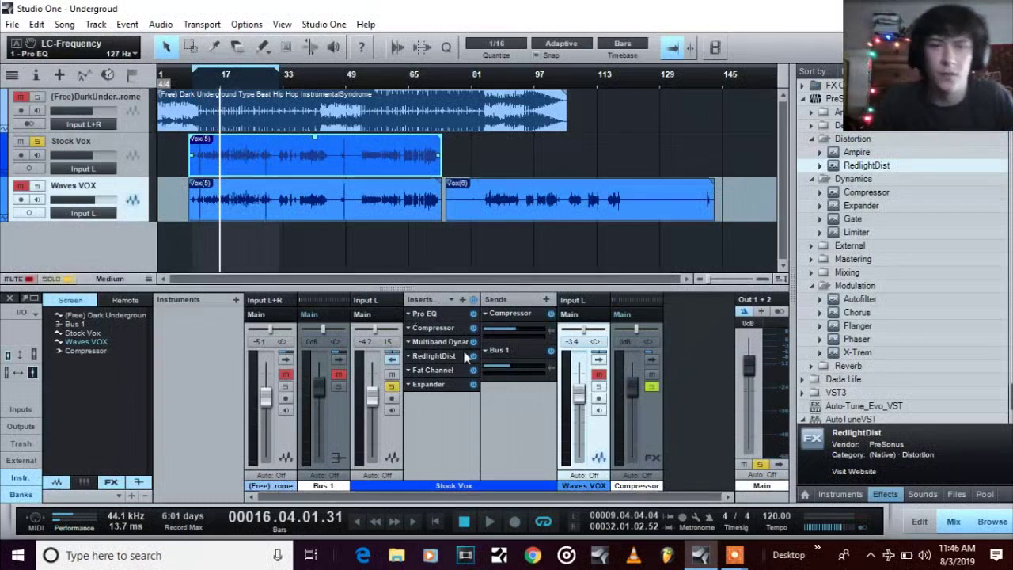
Review the Stock Vox's Fat Channel settings and its preset list without changing the preset, and close the plug-in.
double_click(436, 371)
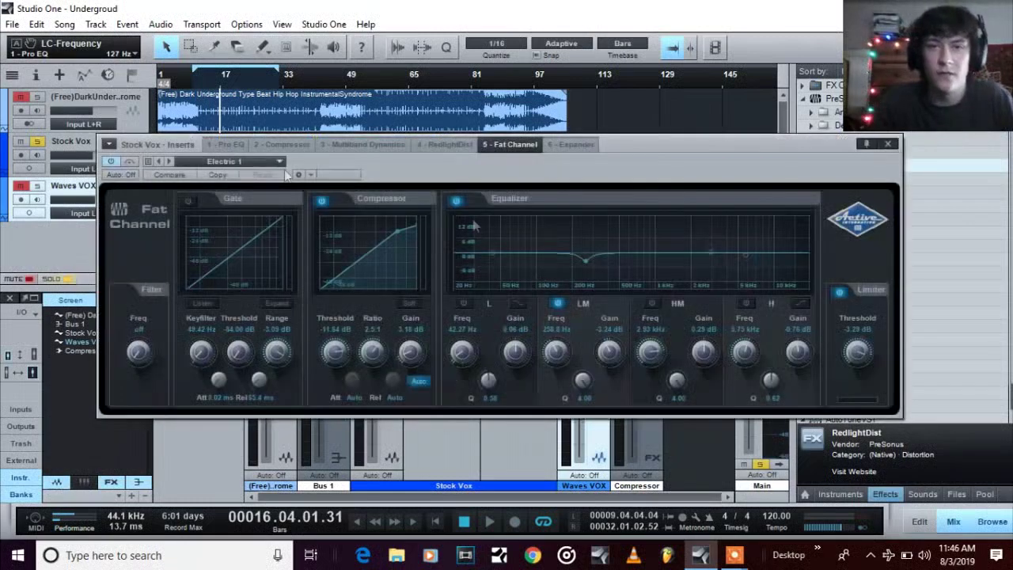
left_click_drag(571, 157, 591, 148)
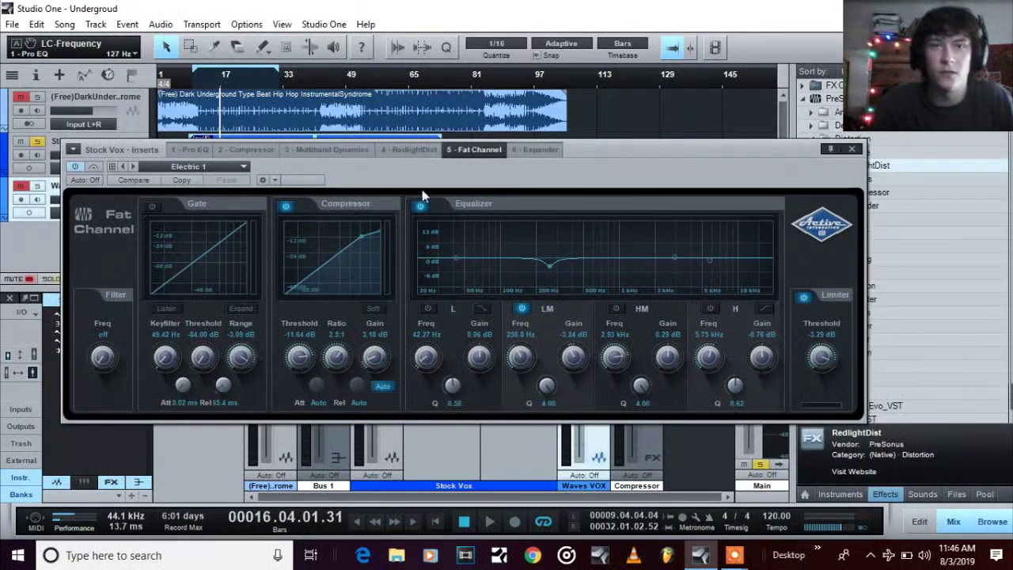
left_click(231, 168)
left_click(342, 178)
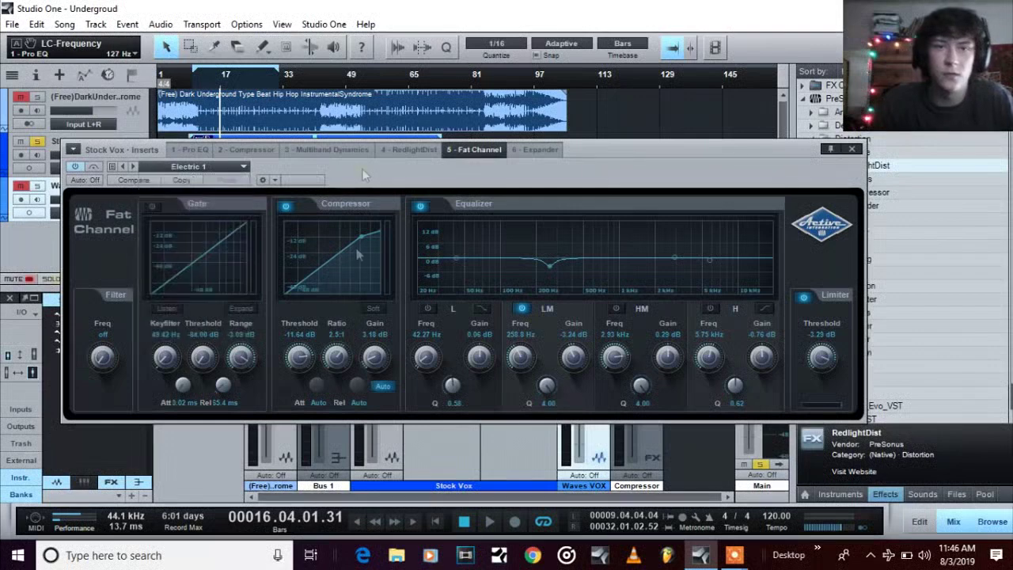
left_click(852, 149)
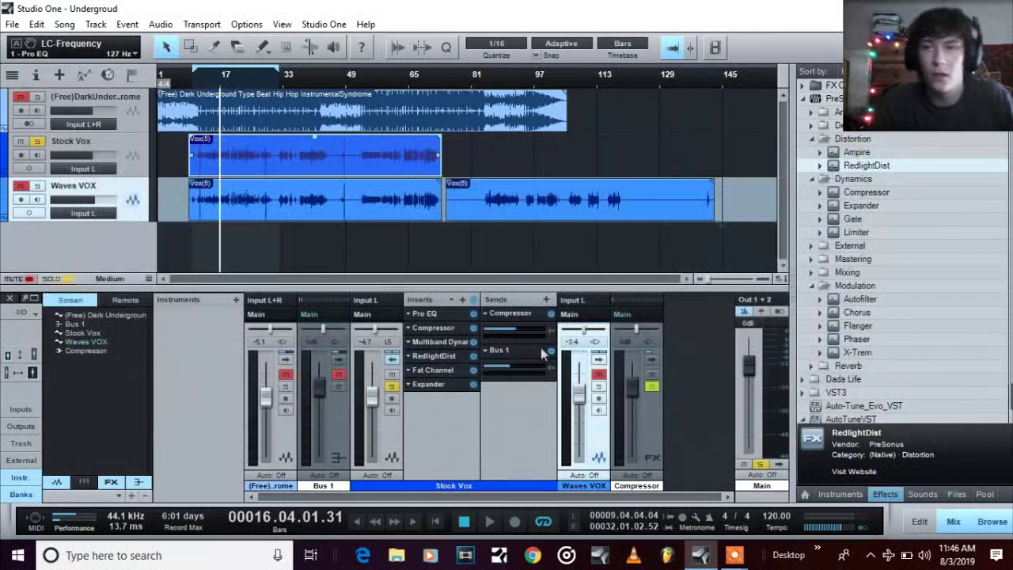
Audition the Stock Vox's Expander from about bar 14, comparing it bypassed and active, and close it and stop playback.
double_click(432, 384)
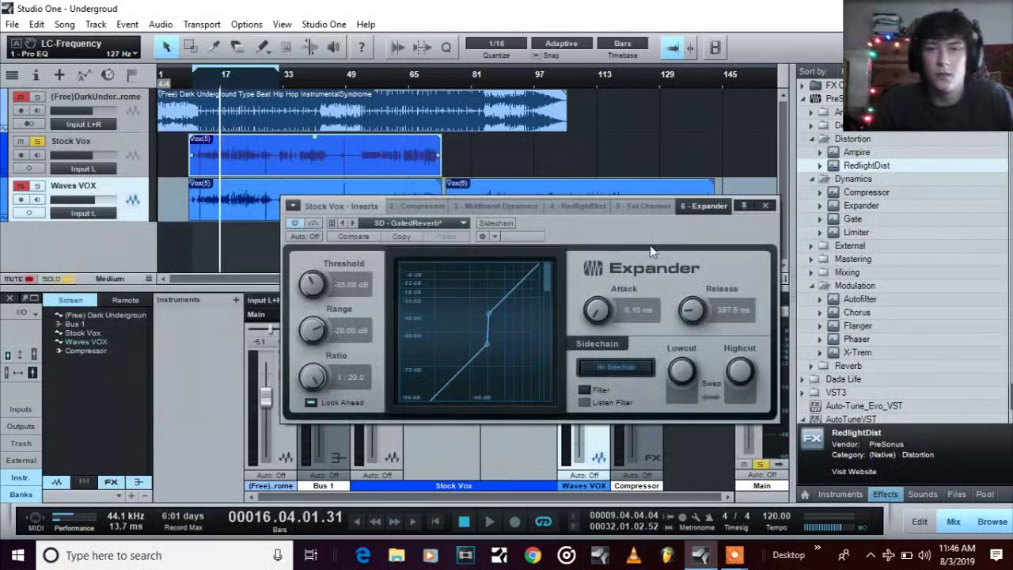
left_click_drag(641, 224, 547, 252)
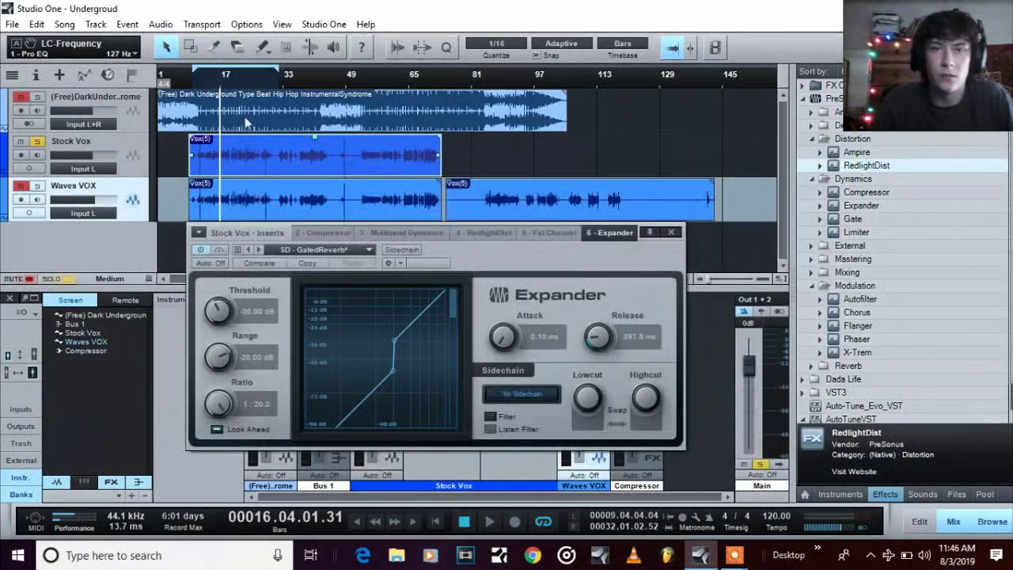
left_click(210, 75)
left_click(496, 521)
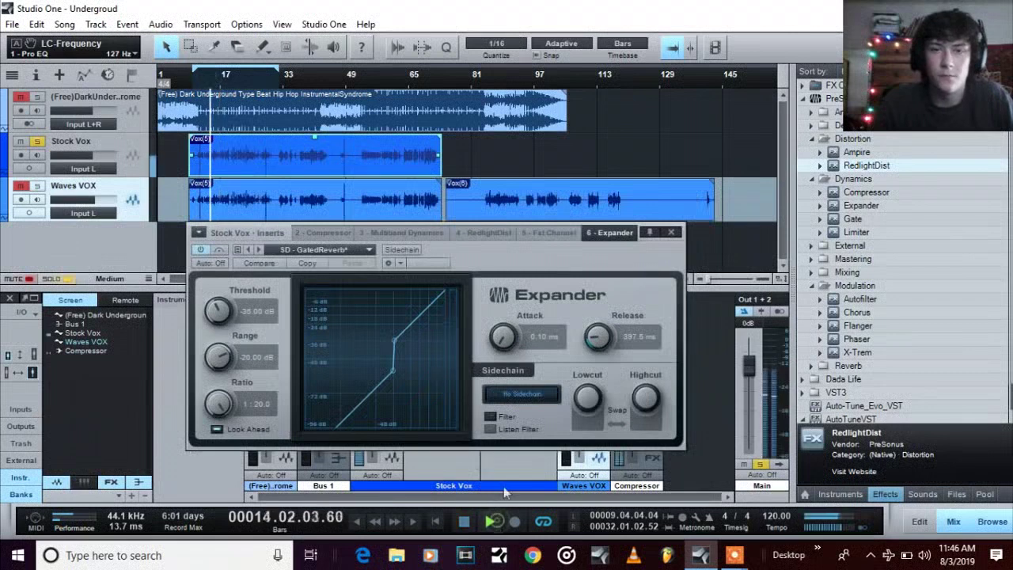
left_click(205, 251)
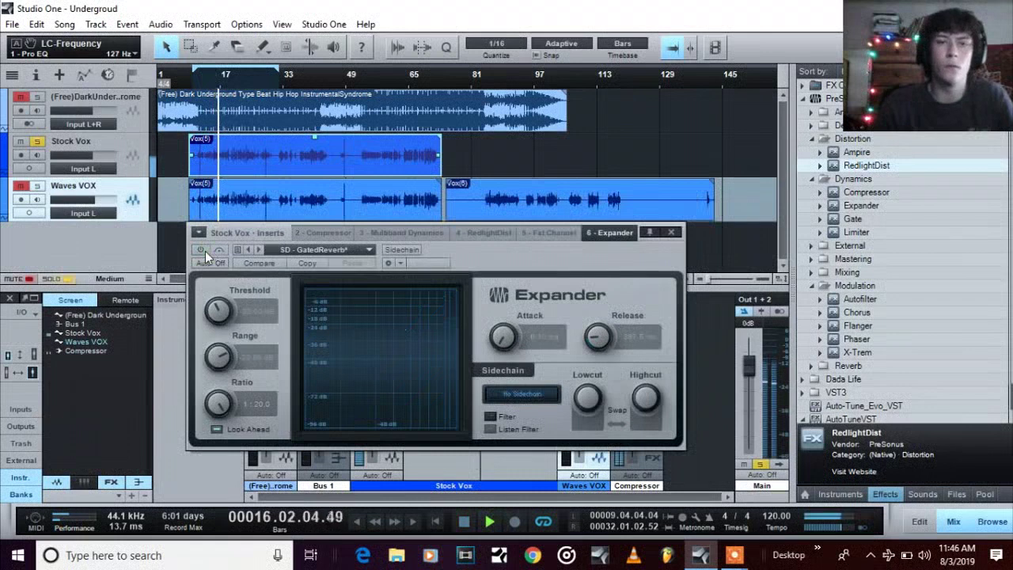
left_click(205, 251)
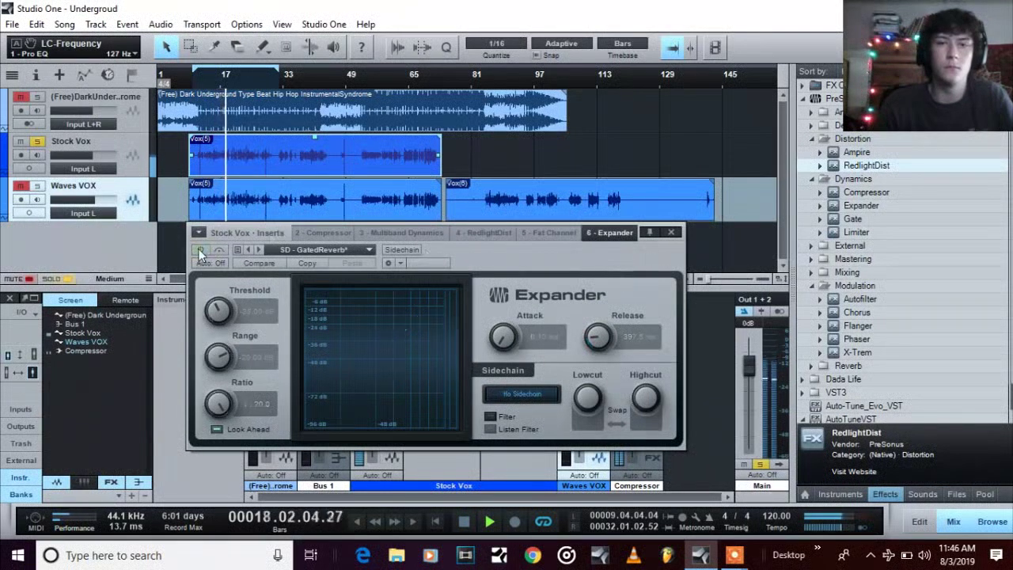
left_click(672, 233)
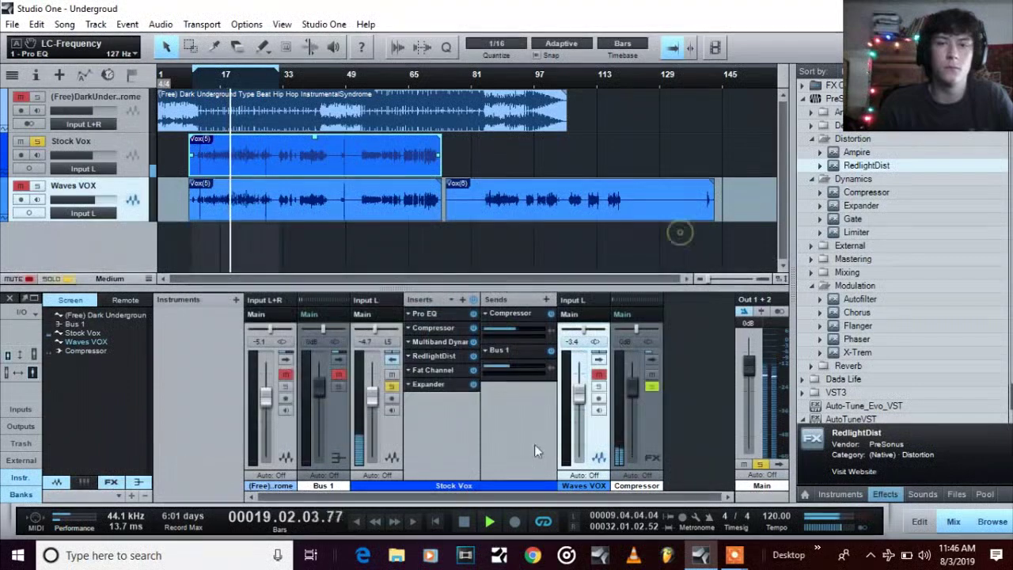
left_click(464, 519)
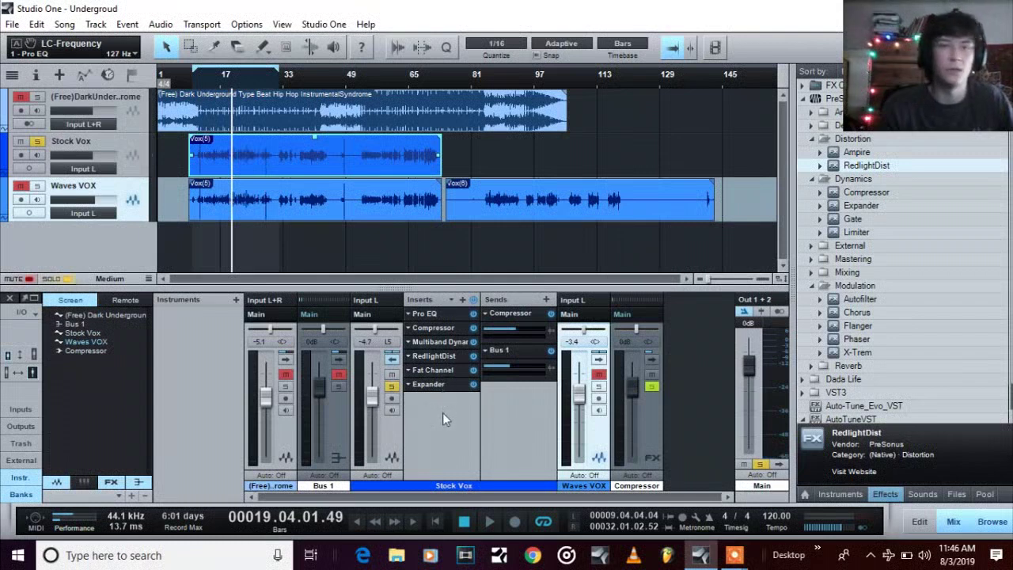
Inspect the effects behind the Stock Vox's two sends: the Compressor channel's Compressor and Bus 1's Pro EQ.
double_click(522, 311)
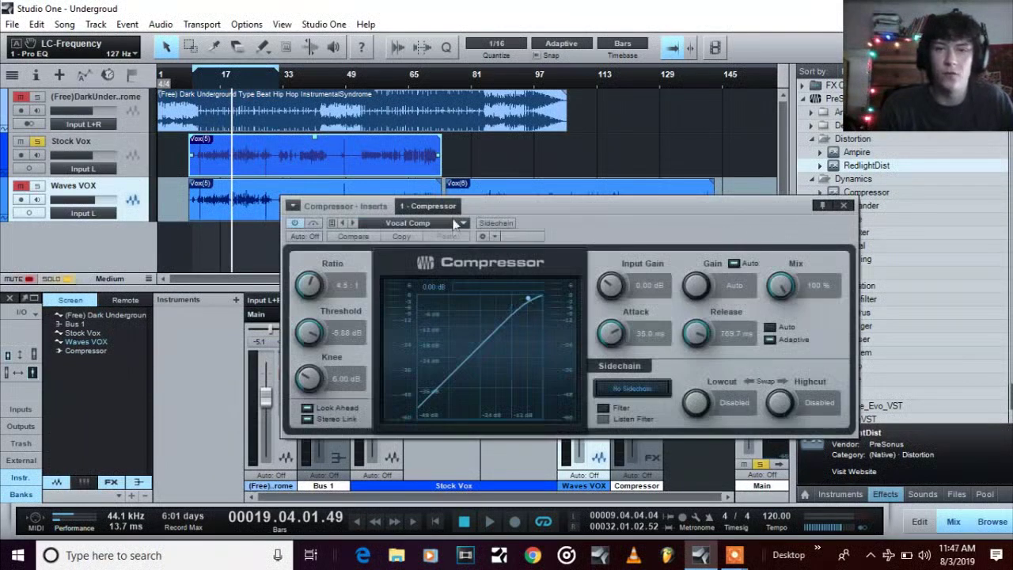
left_click(845, 207)
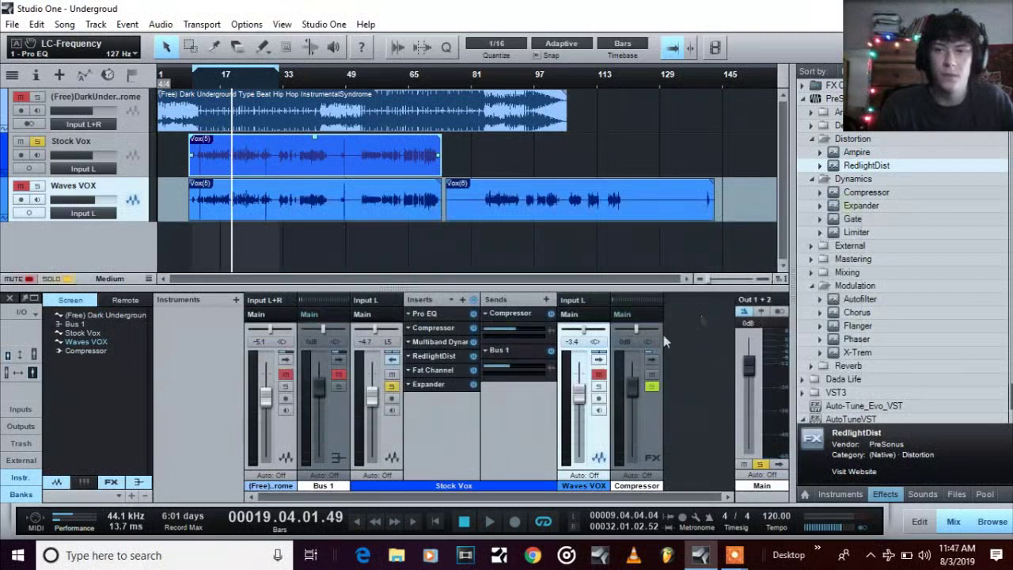
double_click(522, 350)
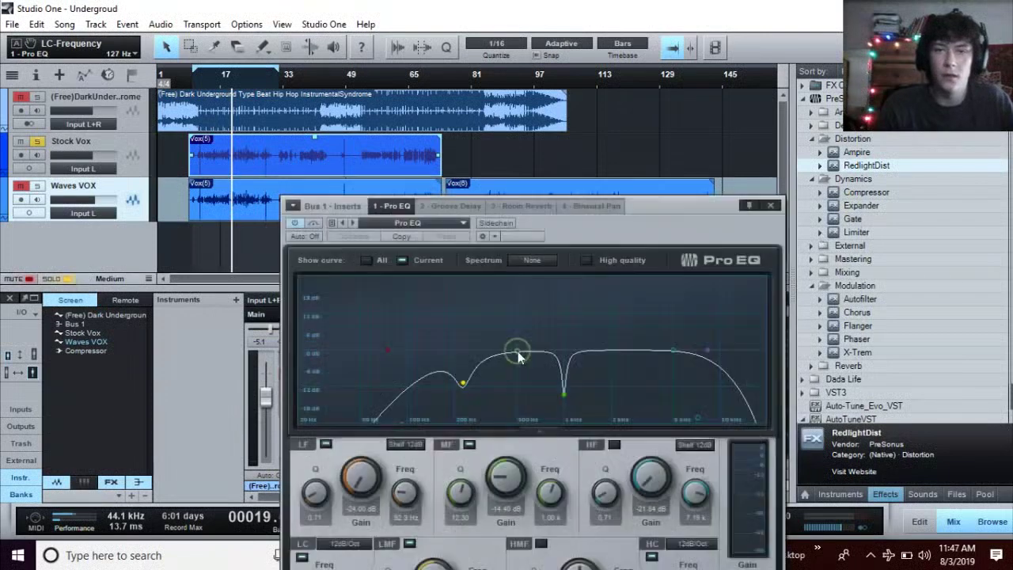
left_click(769, 207)
Show Bus 1's inserts, check its Pro EQ, and move the Pro EQ to the end of the chain after Binaural Pan.
left_click(390, 436)
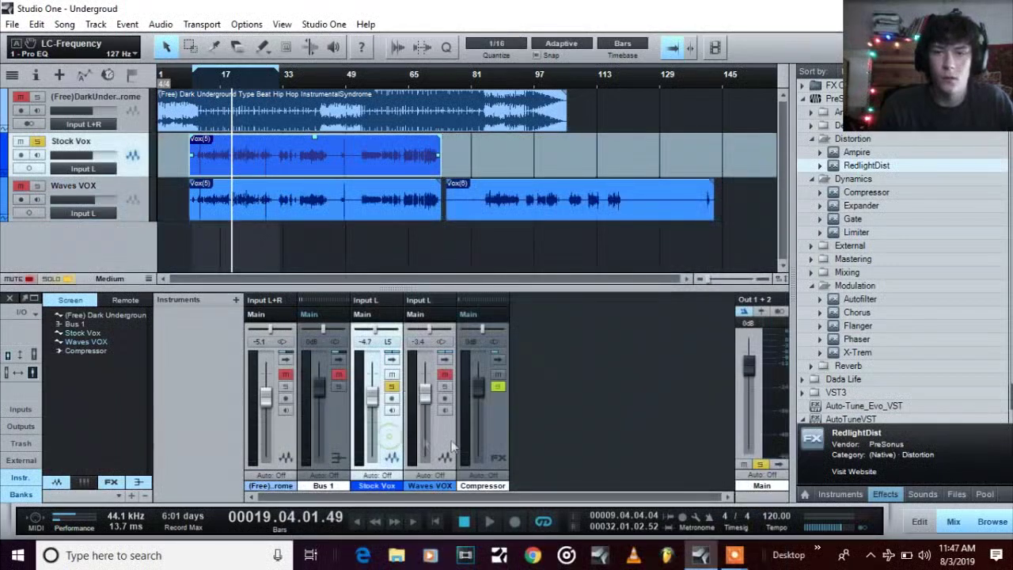
left_click(339, 456)
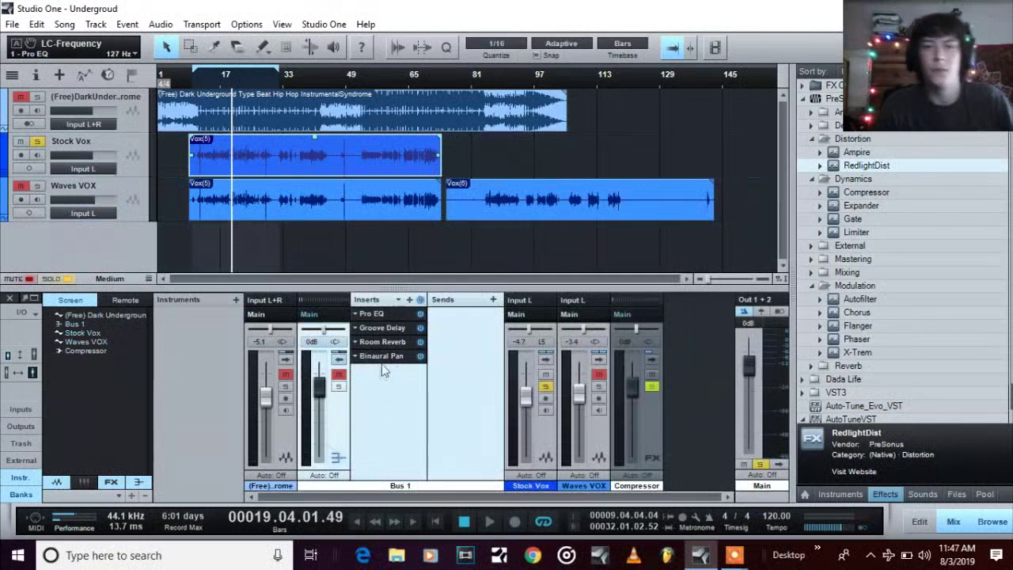
left_click(388, 314)
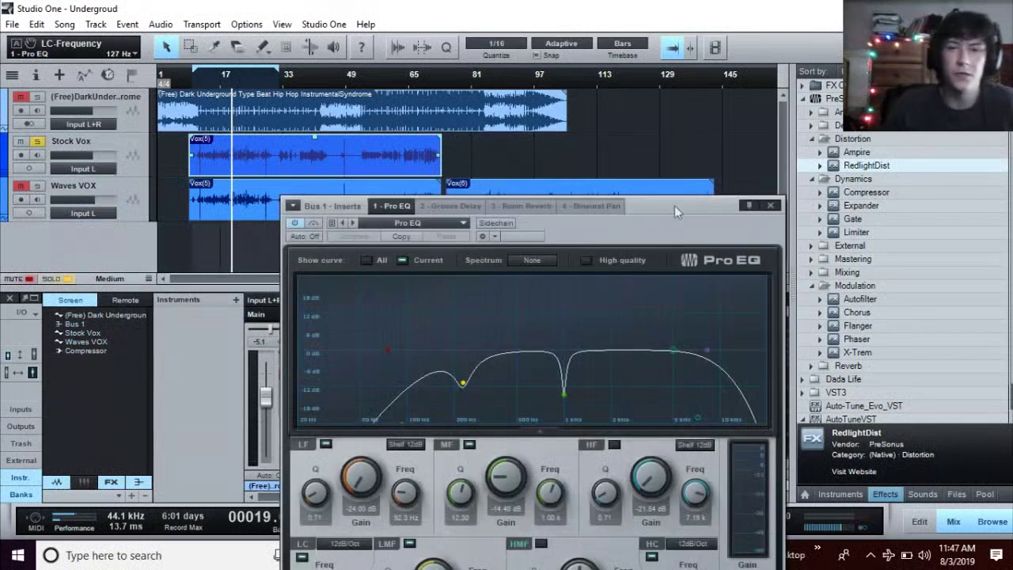
left_click_drag(674, 206, 599, 83)
left_click(695, 83)
left_click_drag(380, 318, 391, 377)
left_click(388, 327)
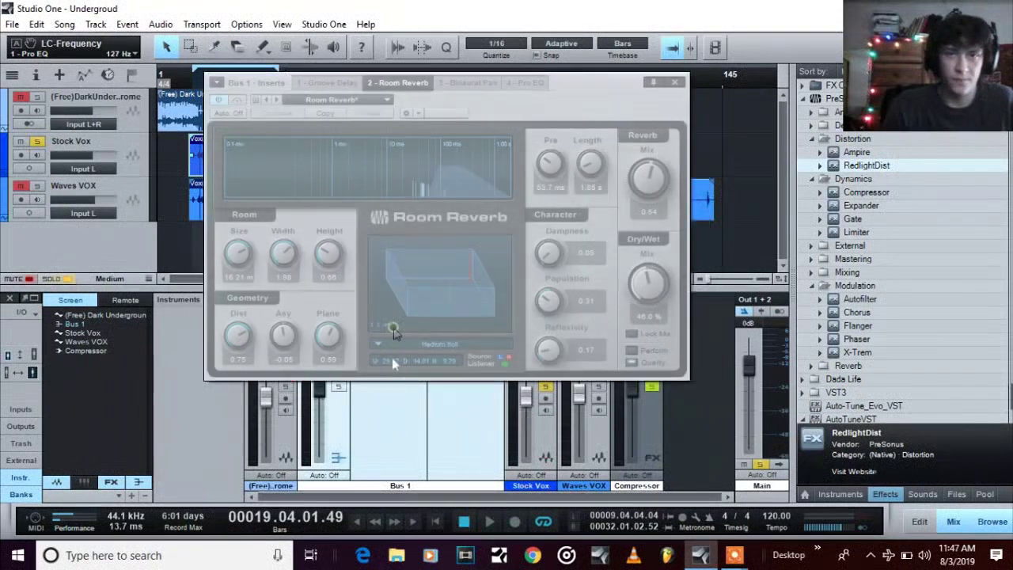
left_click(675, 83)
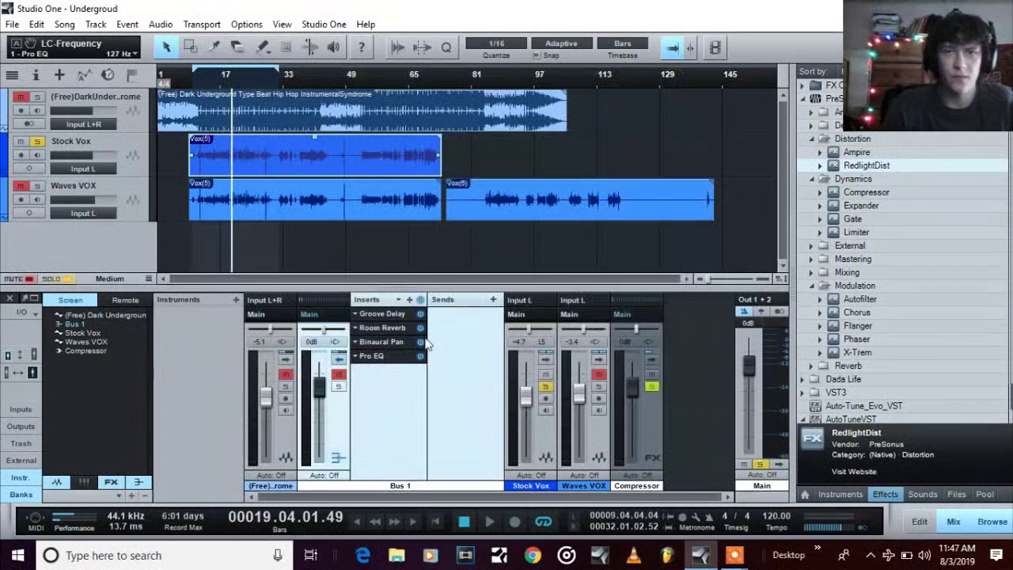
Review the settings of Bus 1's Groove Delay, Room Reverb, Binaural Pan and Pro EQ, closing the plug-in windows.
left_click(380, 314)
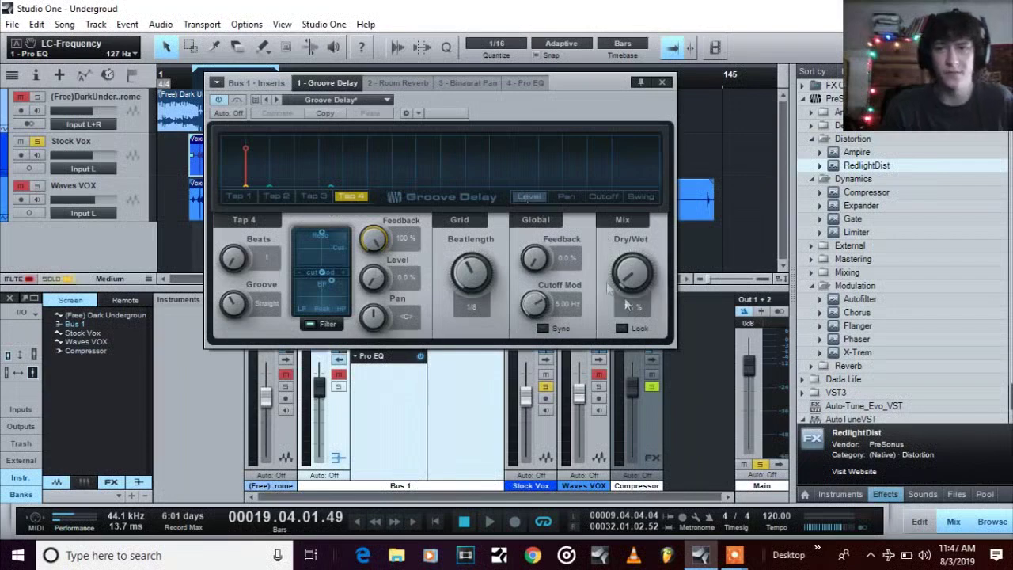
left_click(665, 82)
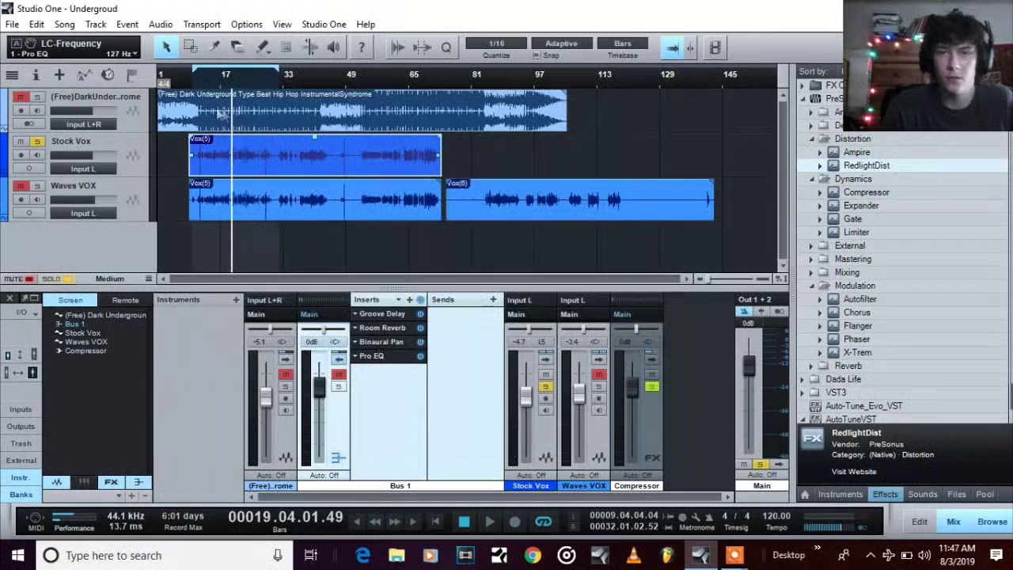
left_click(387, 329)
left_click(677, 83)
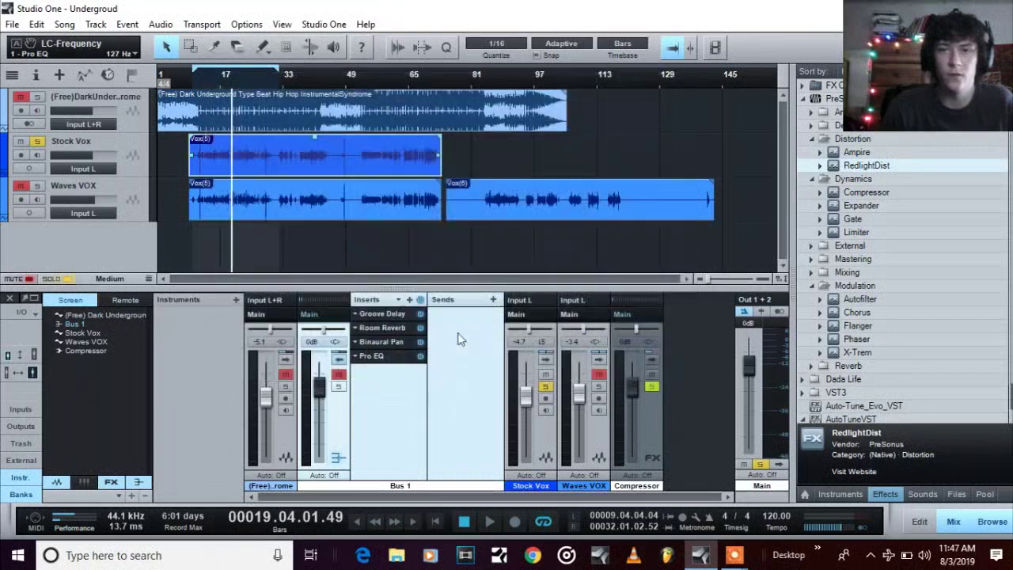
left_click(394, 340)
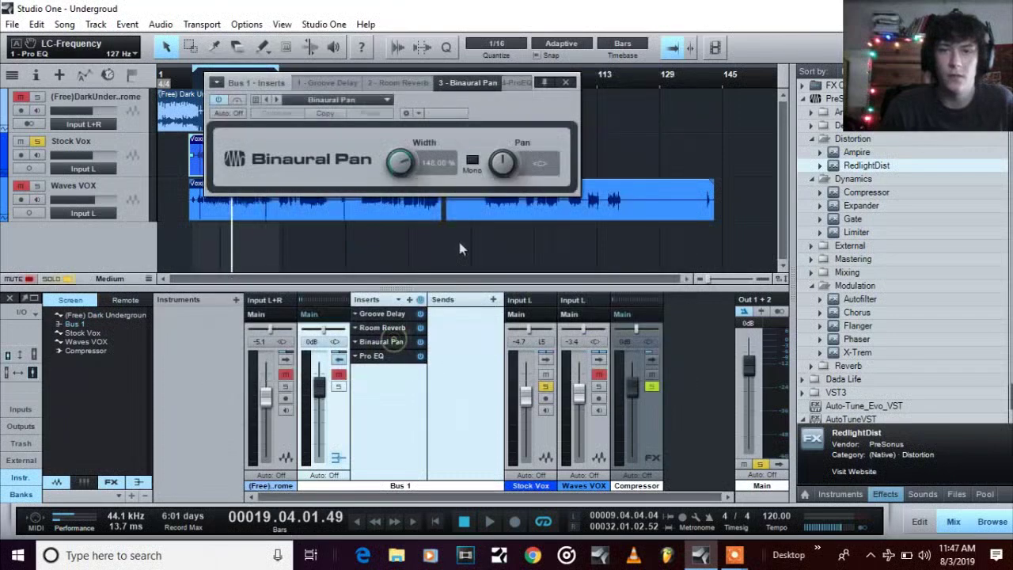
left_click(515, 82)
left_click(694, 81)
Audition the Stock Vox with both its Compressor and Bus 1 sends off, turning them back on one at a time during playback.
double_click(335, 439)
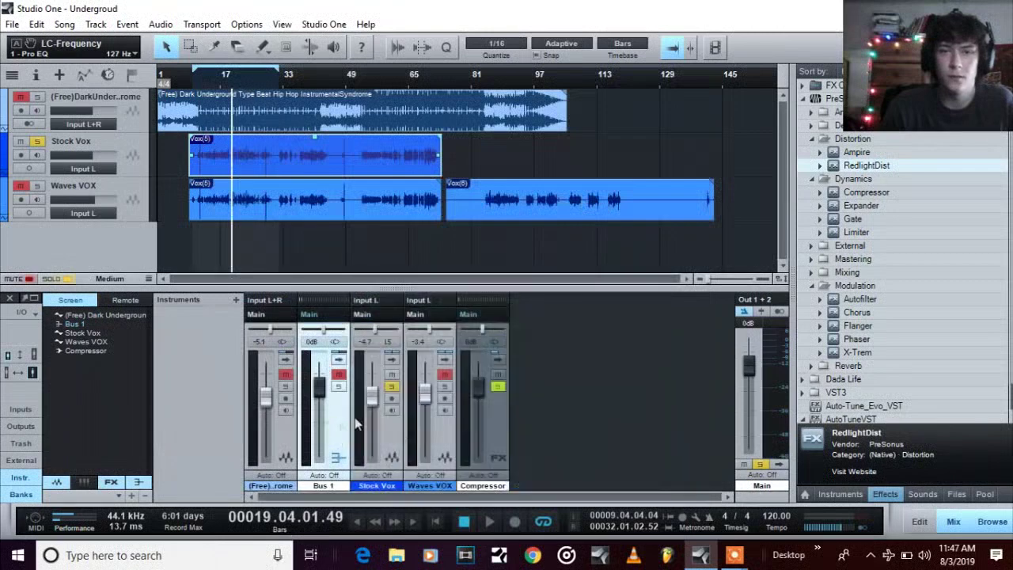
double_click(388, 431)
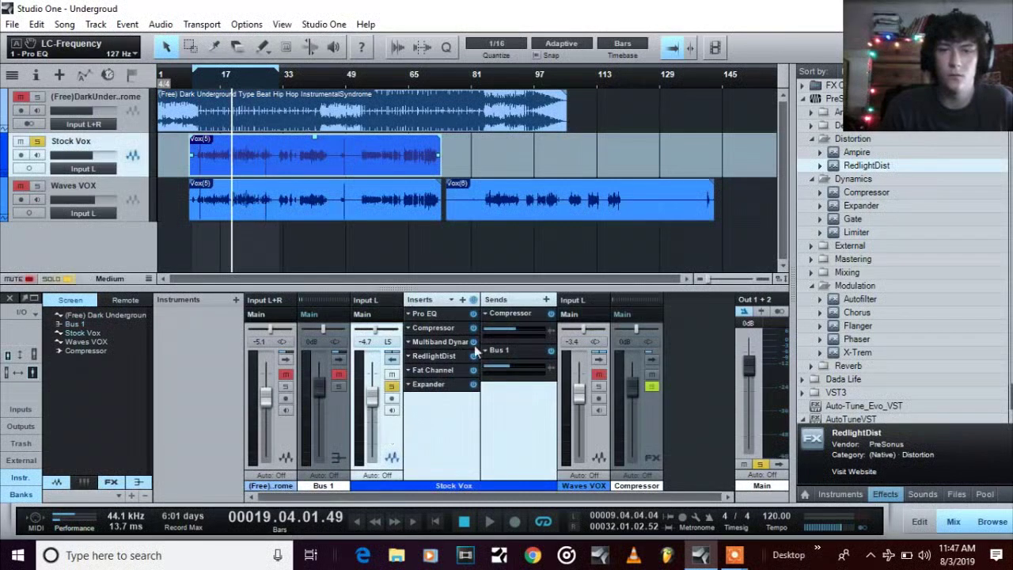
left_click(552, 313)
left_click(552, 350)
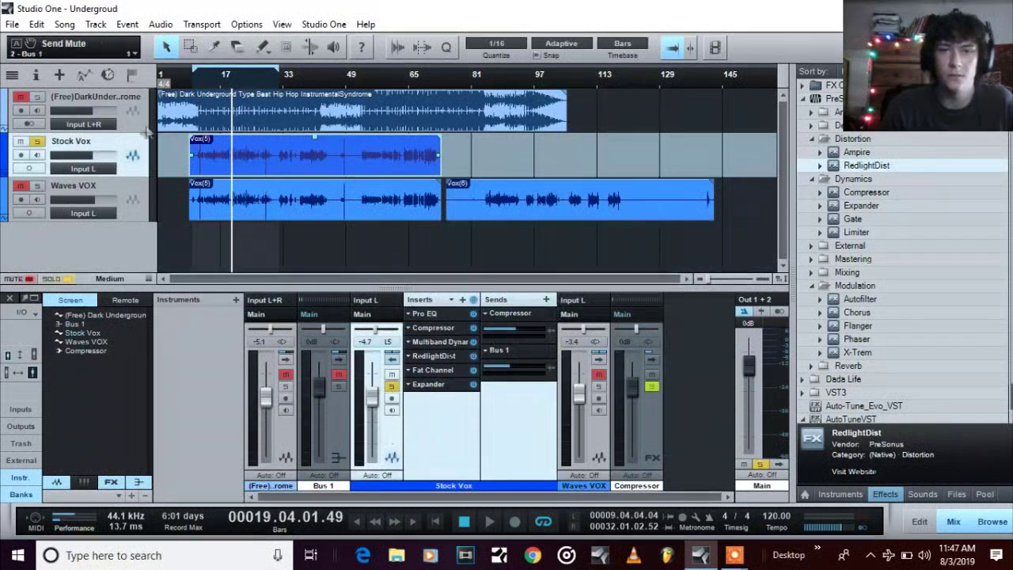
left_click(490, 522)
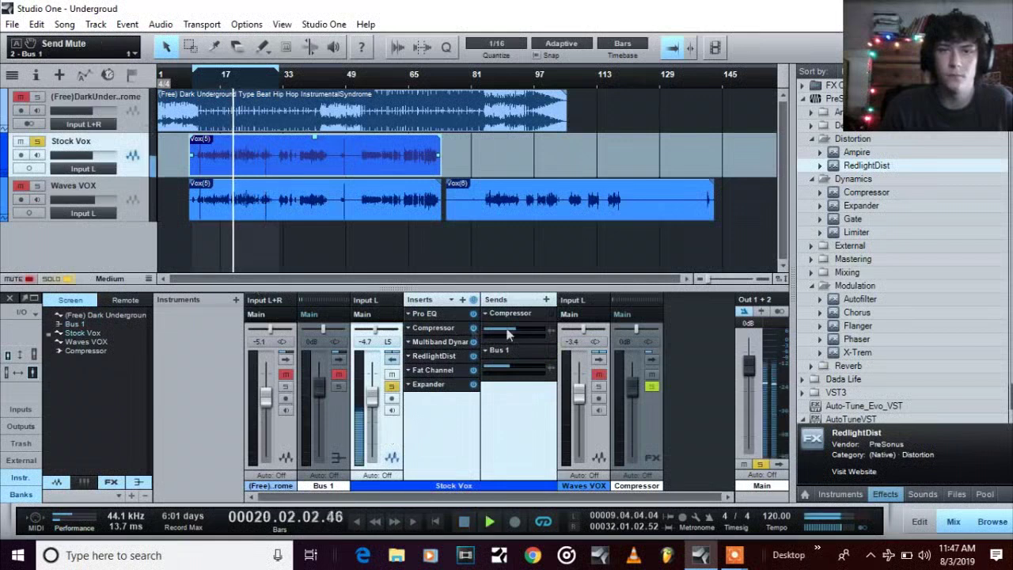
left_click(551, 313)
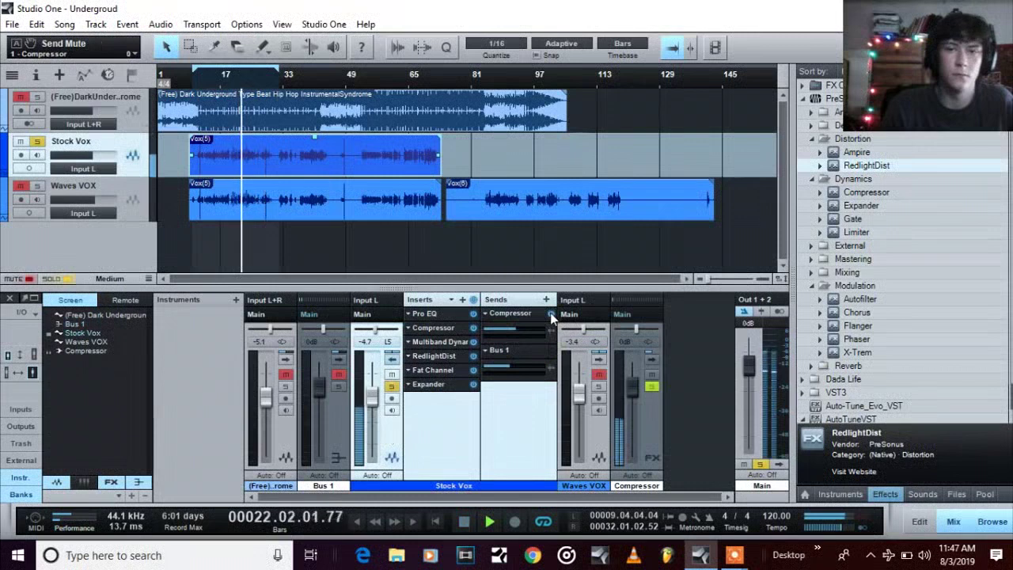
left_click(550, 351)
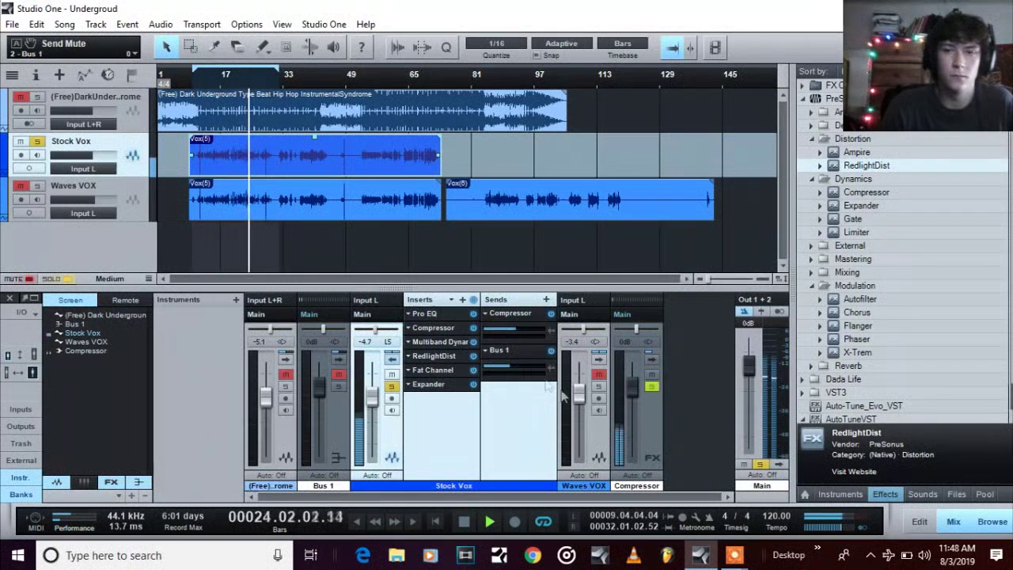
Solo Bus 1 and lower the Stock Vox's Bus 1 send level to -24.2 during playback, stopping once it is set.
left_click(337, 387)
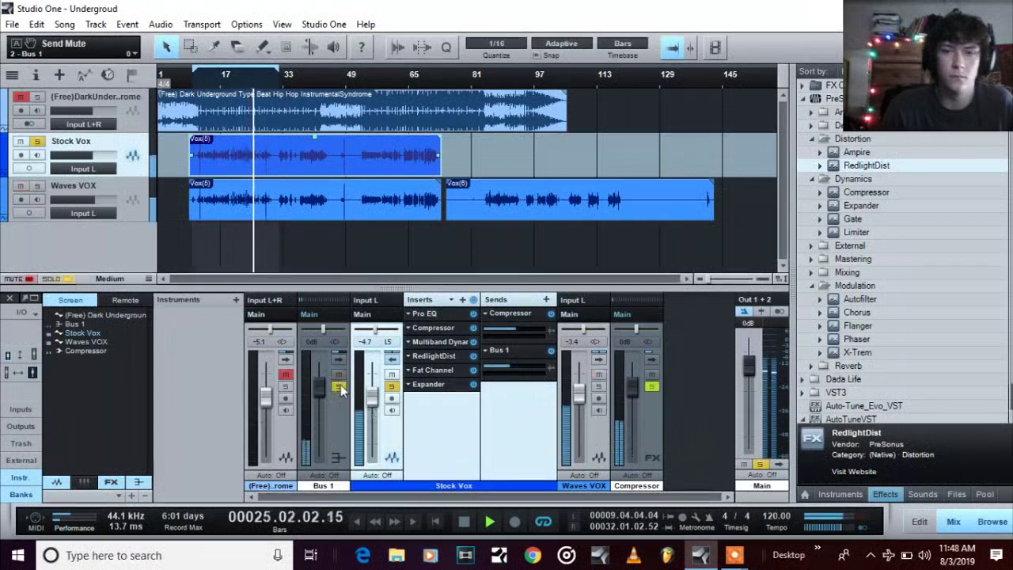
left_click_drag(511, 355, 507, 365)
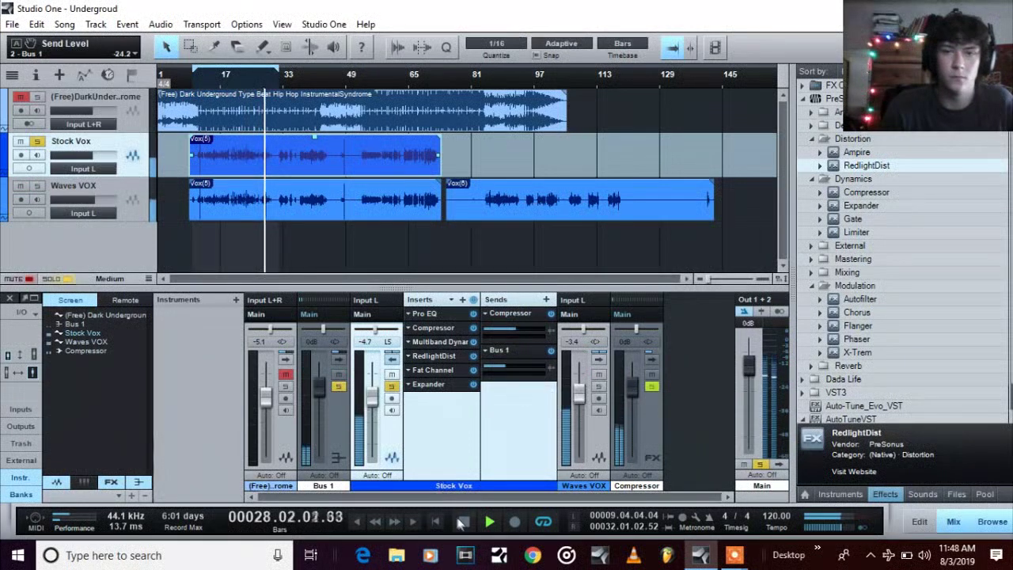
left_click(463, 519)
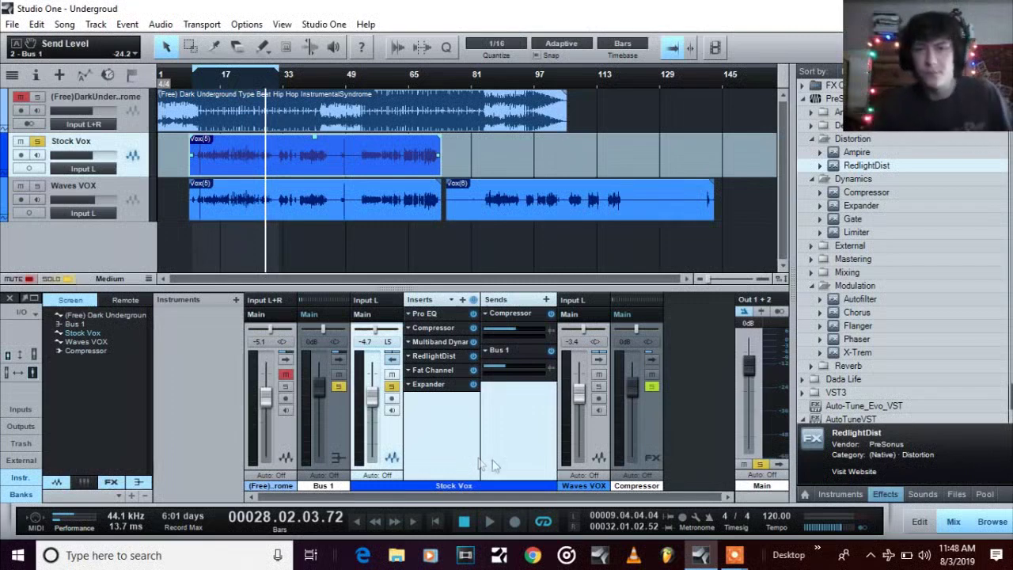
In Bus 1's Pro EQ, raise the HF band to about 13.31 kHz at 0.96 dB gain and the high cut to 14.07 kHz.
double_click(535, 356)
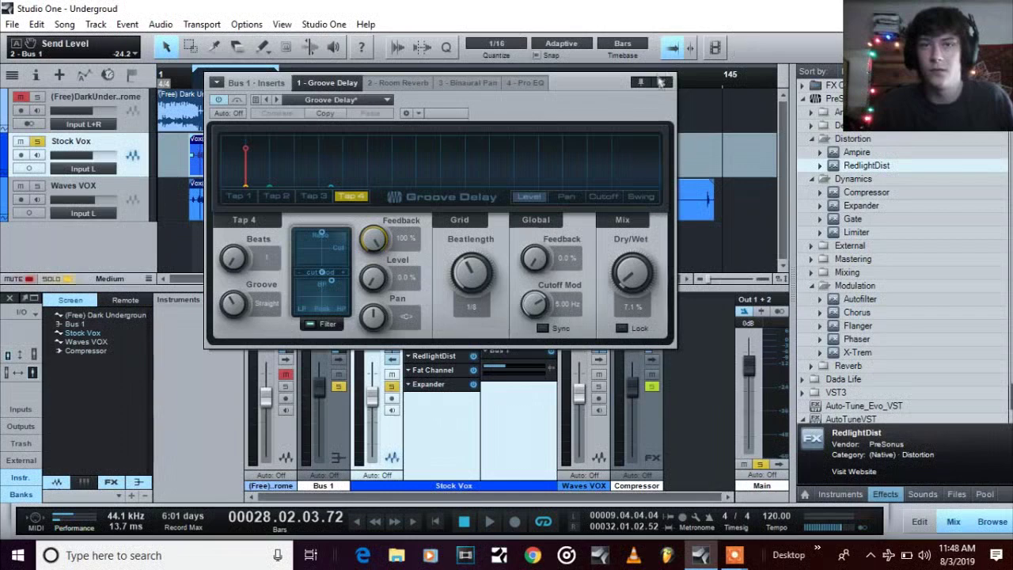
left_click(398, 83)
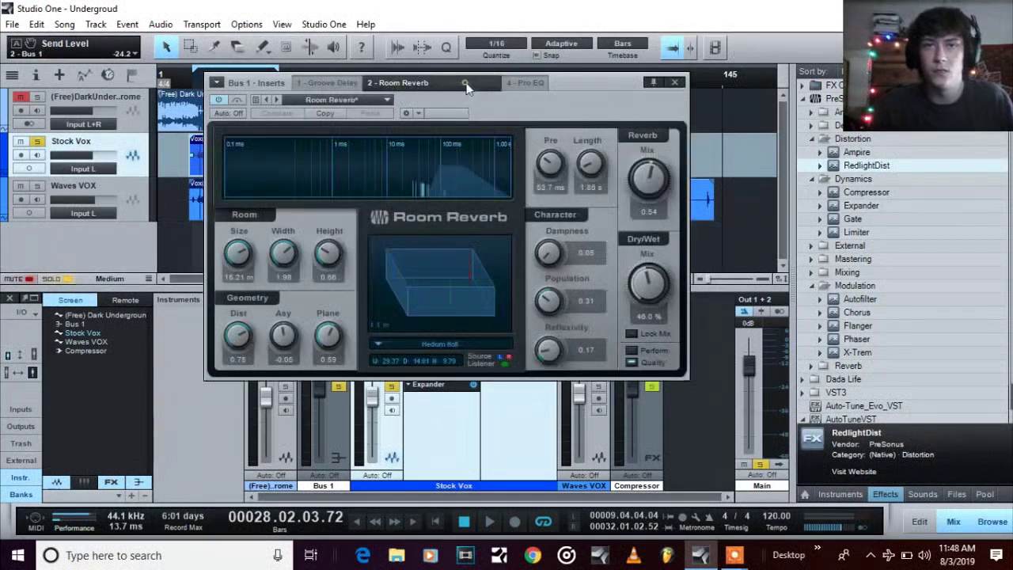
left_click(471, 83)
left_click(520, 83)
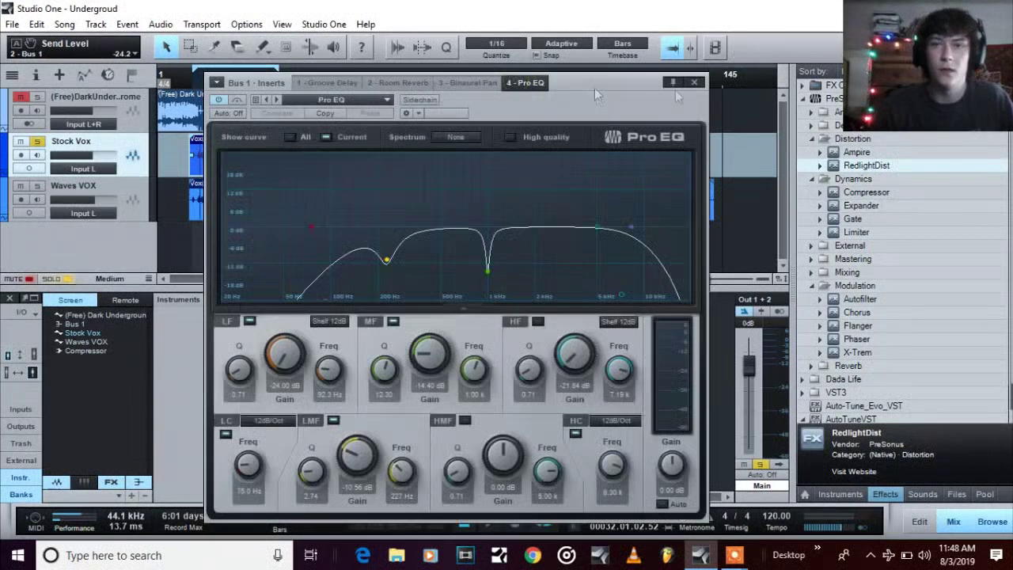
left_click_drag(631, 227, 664, 224)
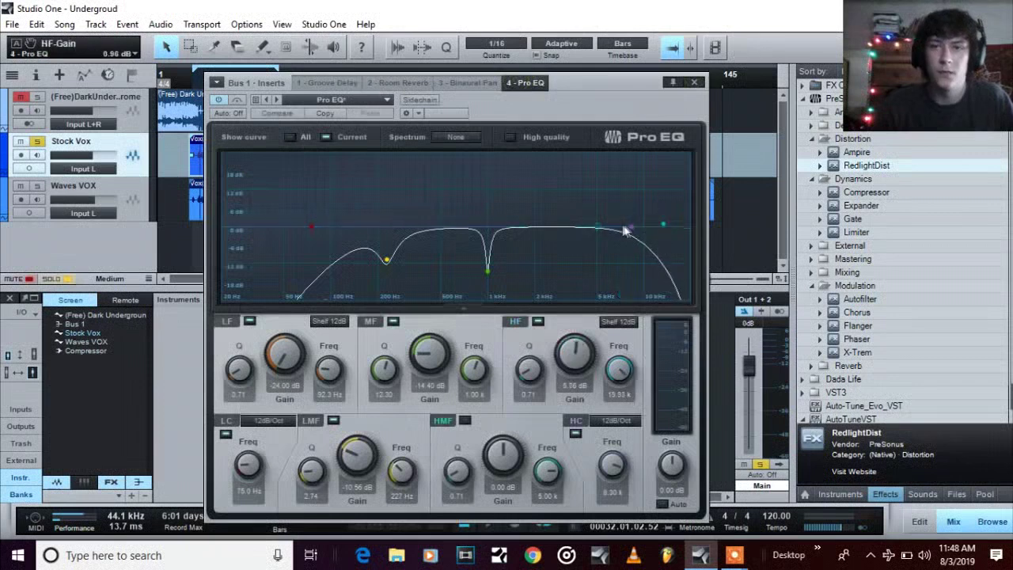
left_click_drag(641, 228, 668, 226)
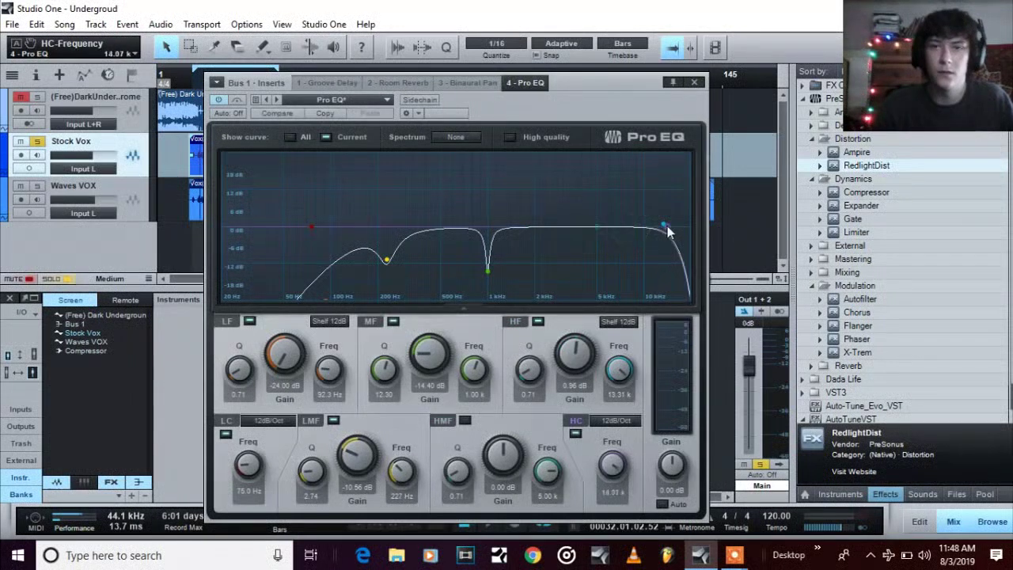
left_click(695, 83)
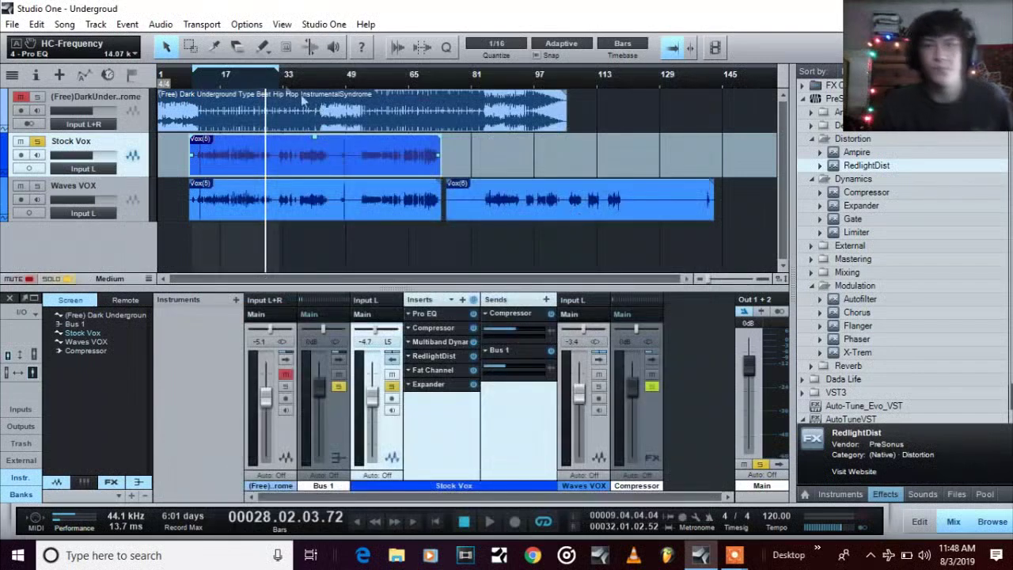
Turn off the vocal and Bus 1 solos, unmute the beat, mute Waves VOX, and play the mix from about bar 12.
left_click(202, 74)
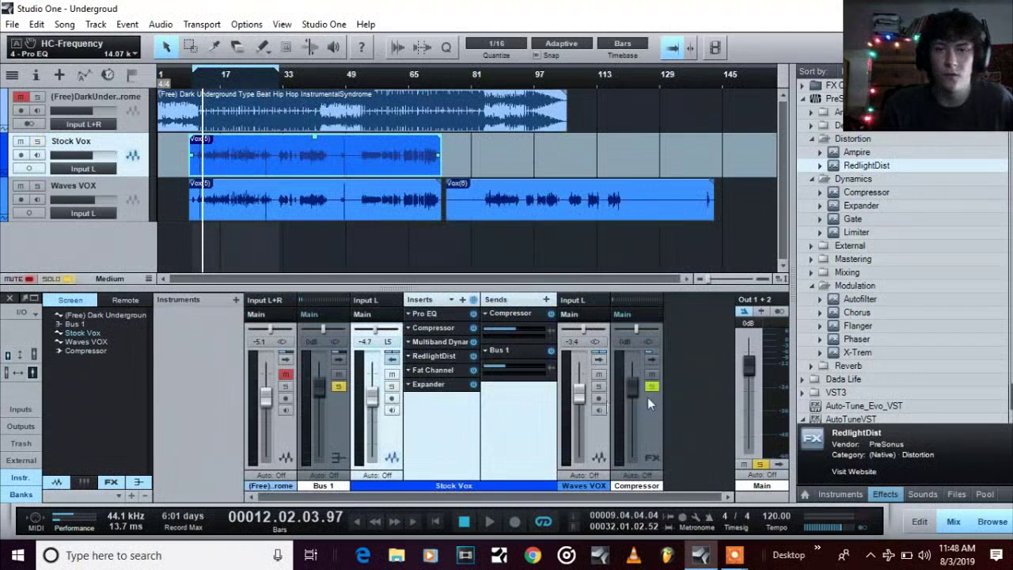
left_click(339, 387)
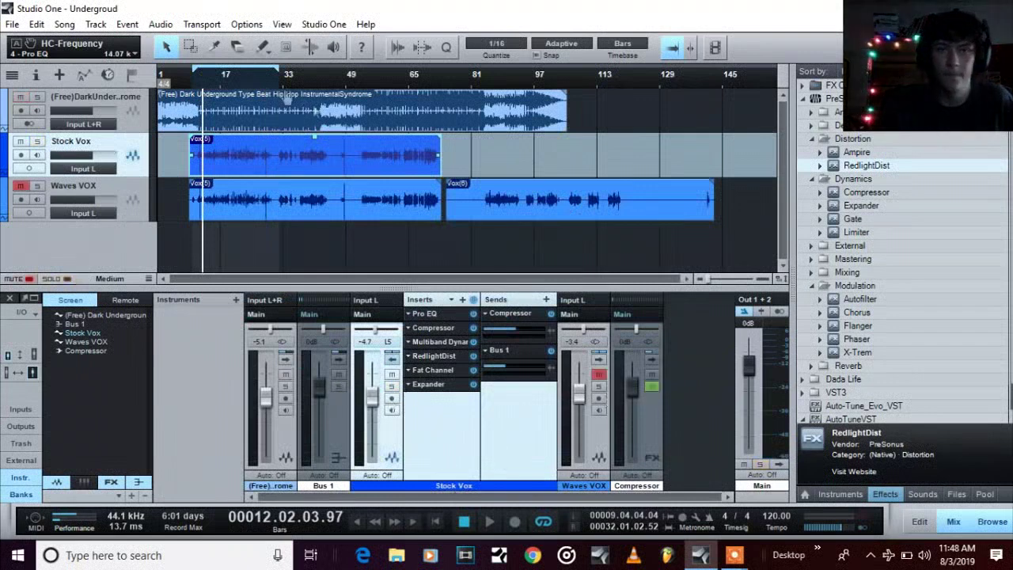
left_click(198, 82)
left_click(489, 523)
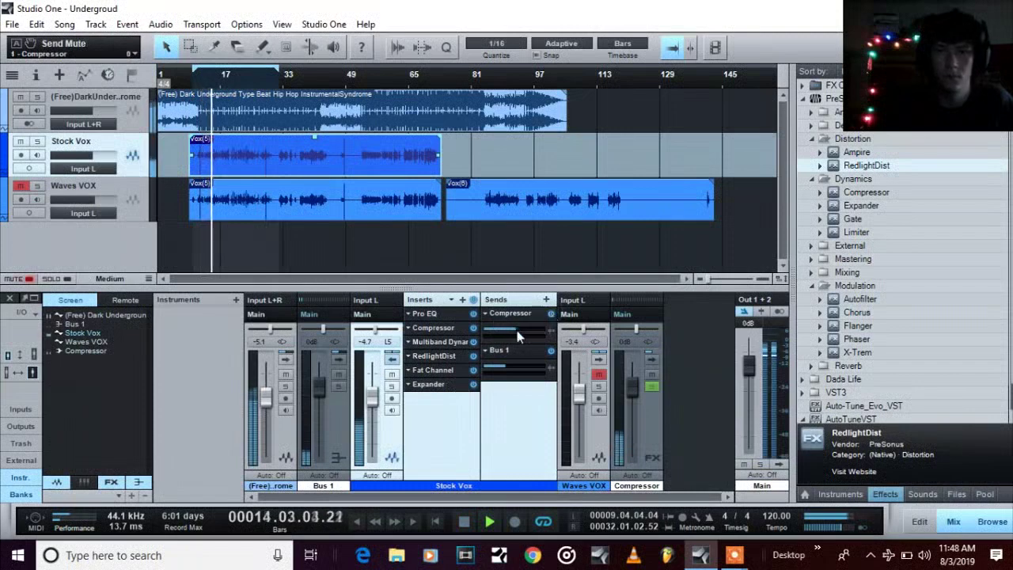
Balance the Stock Vox's sends during playback, setting the Compressor send to -12.2 and the Bus 1 send to -20.2.
mouse_move(521, 332)
left_mouse_down()
mouse_move(502, 333)
mouse_move(516, 332)
left_mouse_up()
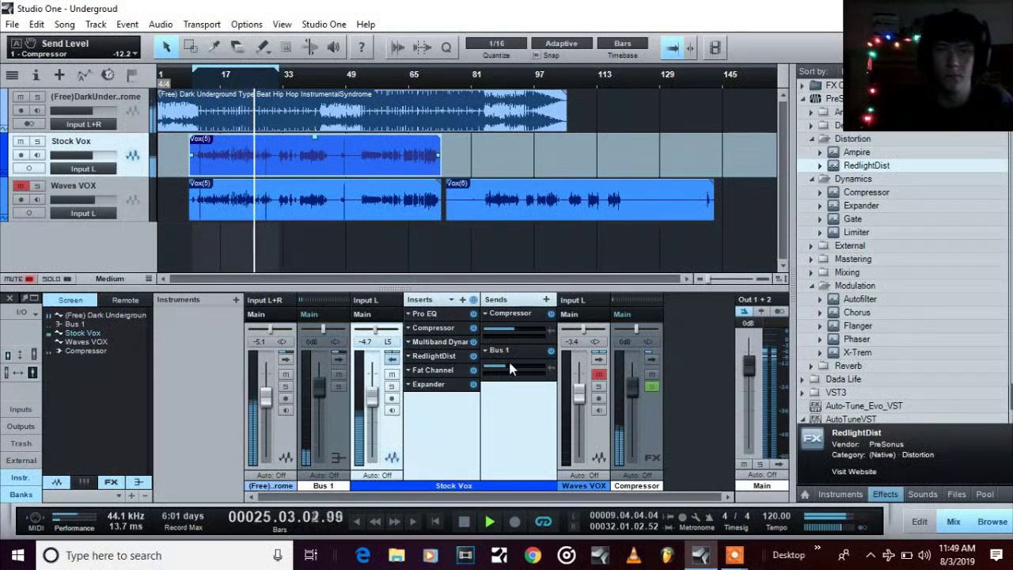
mouse_move(511, 363)
left_mouse_down()
mouse_move(543, 366)
mouse_move(527, 368)
left_mouse_up()
left_click(205, 82)
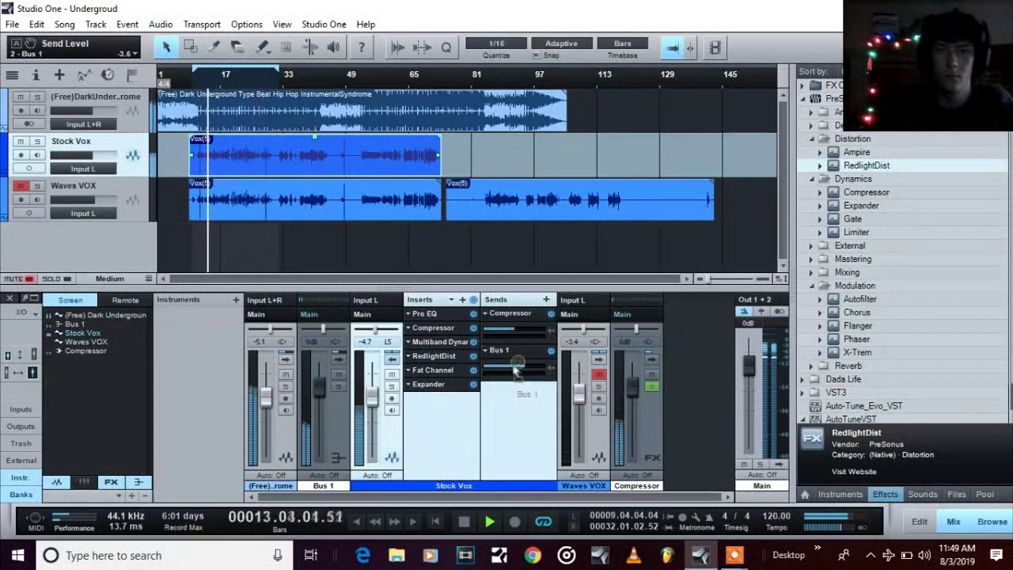
left_click_drag(516, 367, 512, 366)
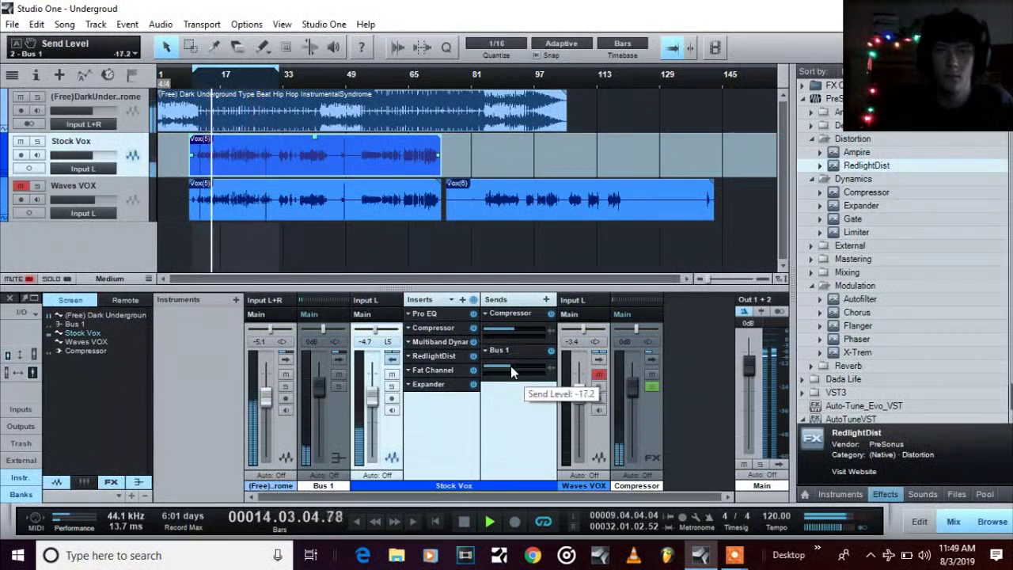
left_click_drag(511, 366, 509, 366)
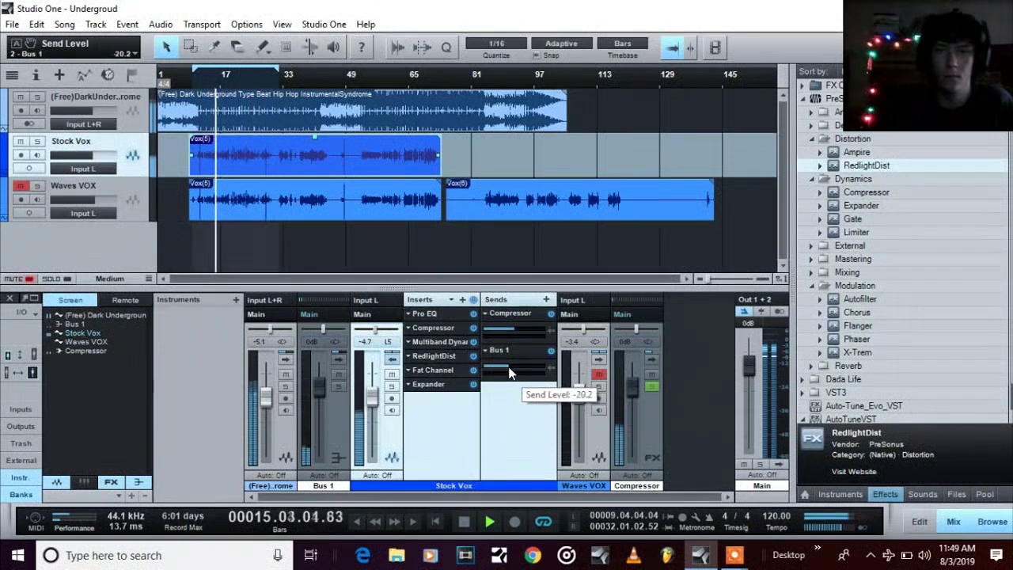
left_click(464, 522)
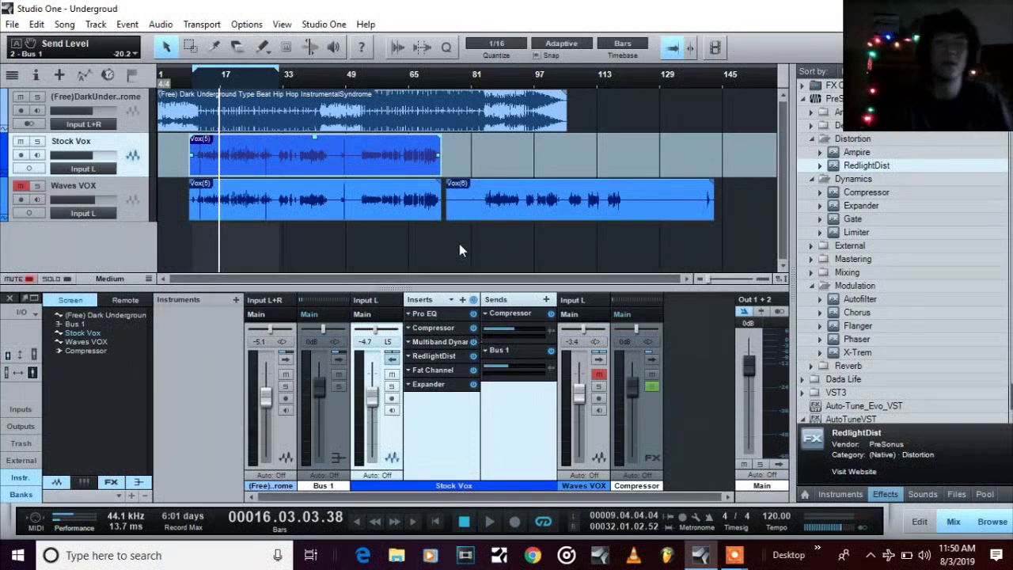
Show the Main channel's inserts and audition the mix with its Limiter bypassed, turning the Limiter back on and clearing the clip indicator.
double_click(761, 407)
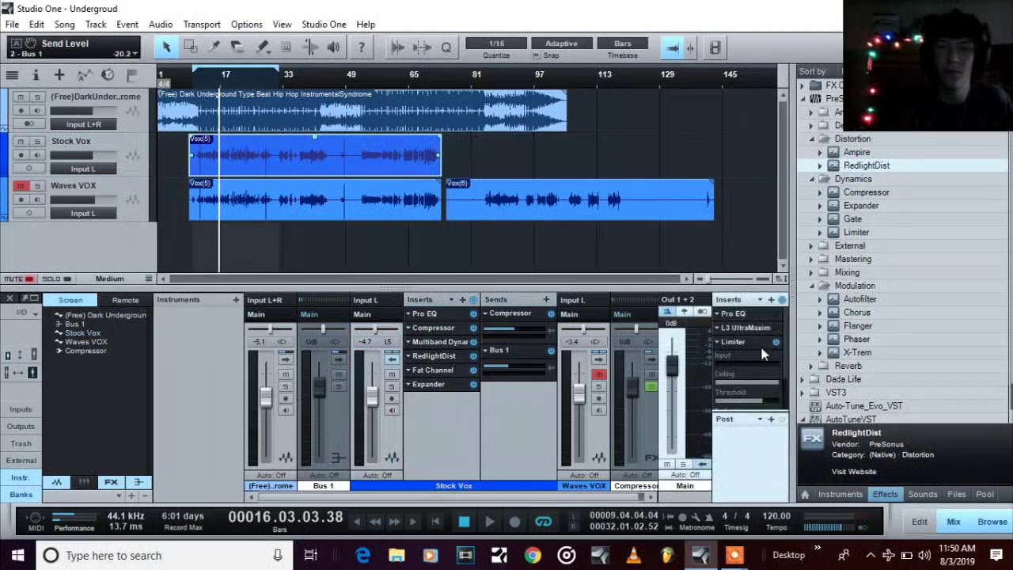
right_click(725, 338)
left_click(732, 354)
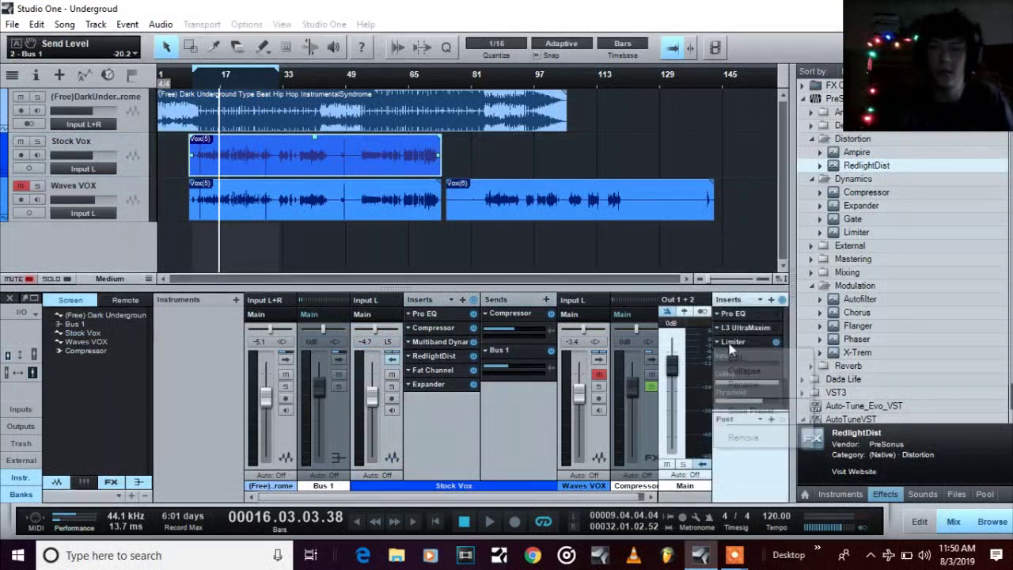
left_click(729, 206)
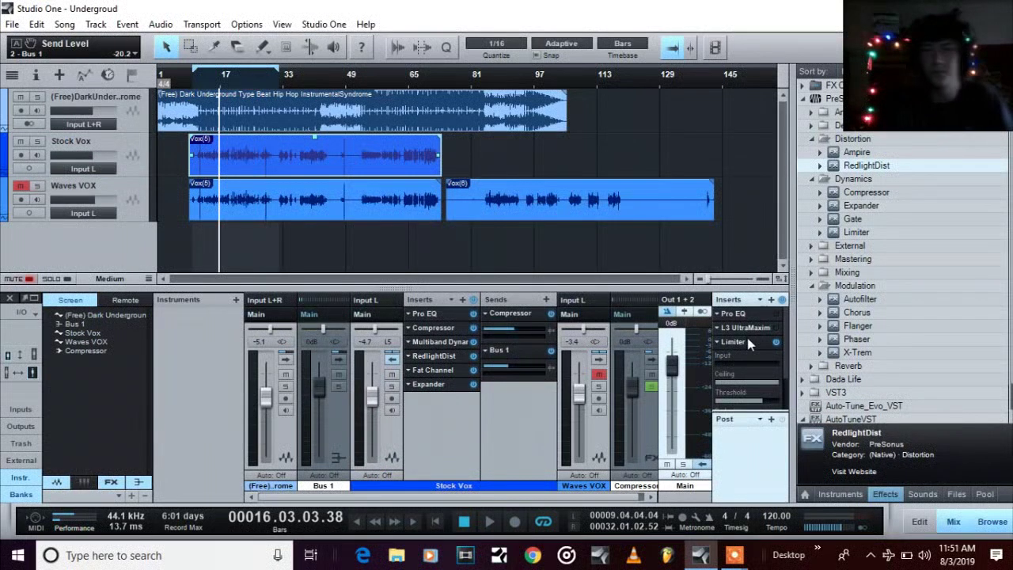
left_click(747, 342)
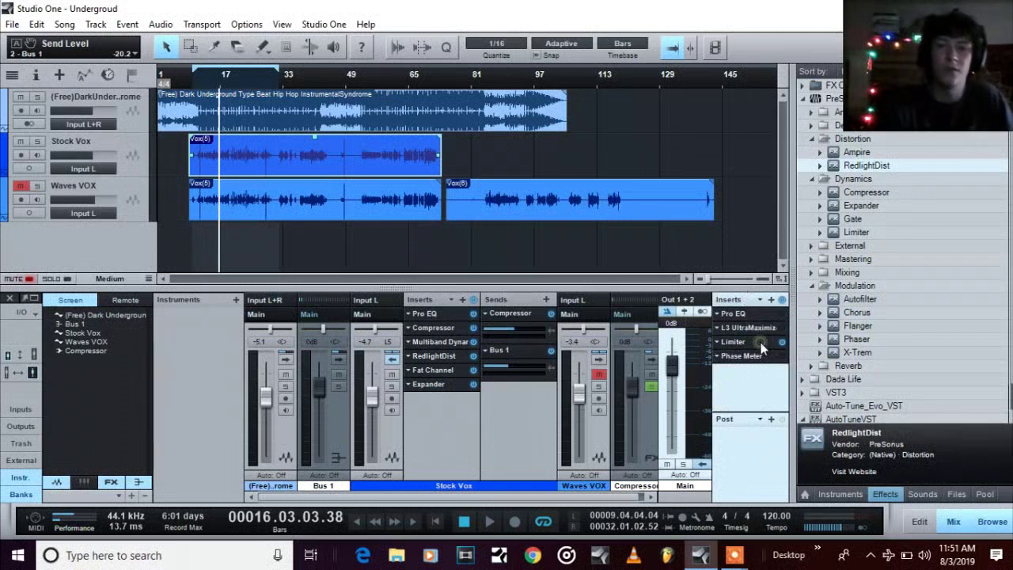
left_click(760, 343)
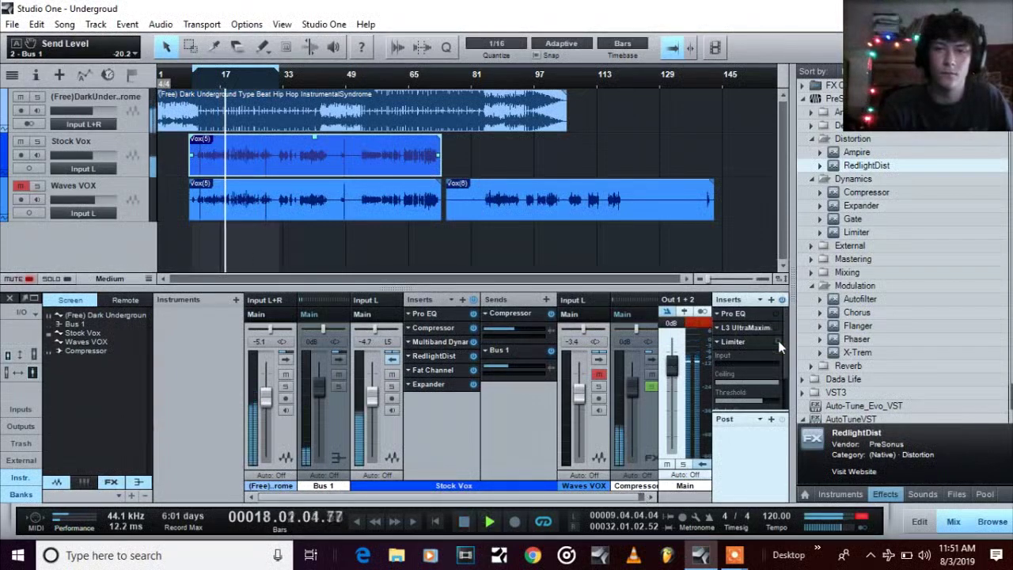
left_click(701, 325)
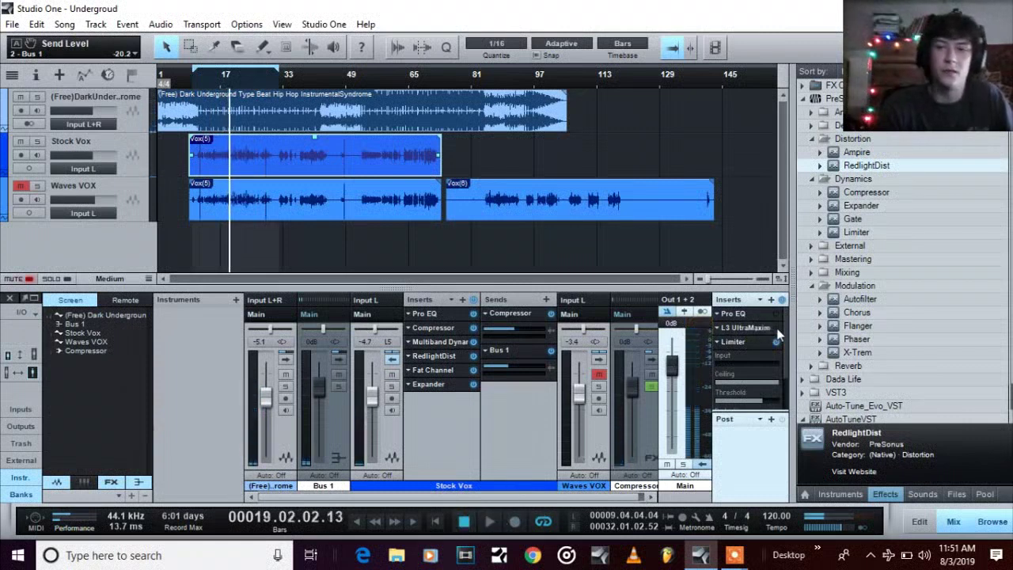
Play the mix from bar 12 and set the Stock Vox volume to -4.4 dB, stopping playback when done.
left_click(201, 79)
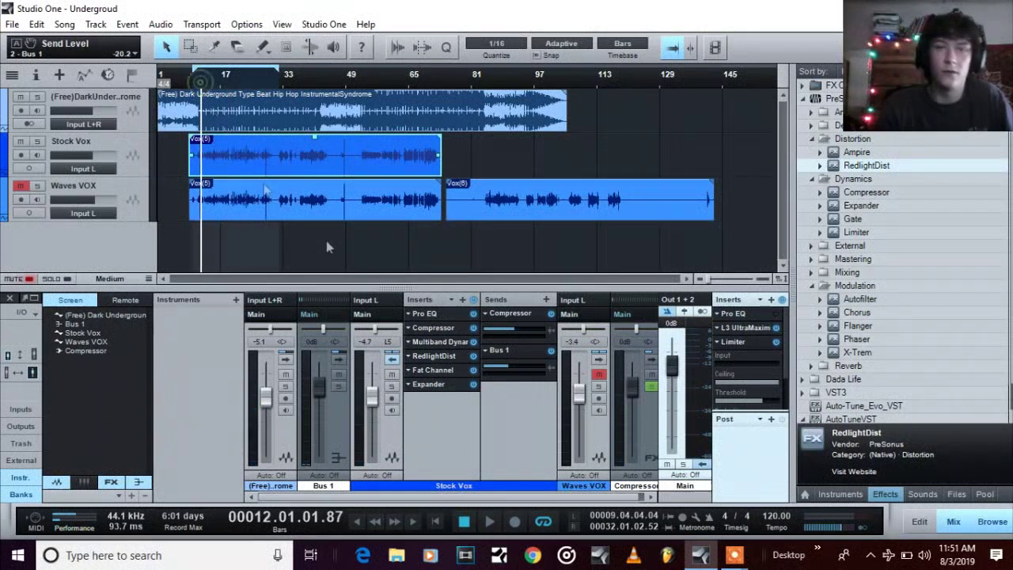
left_click(489, 519)
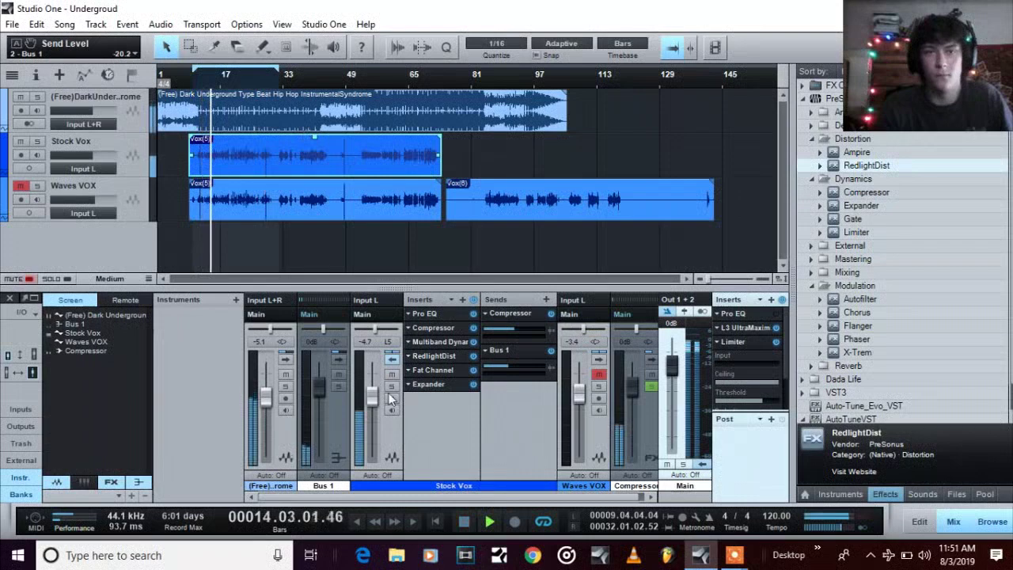
left_click_drag(380, 393, 381, 395)
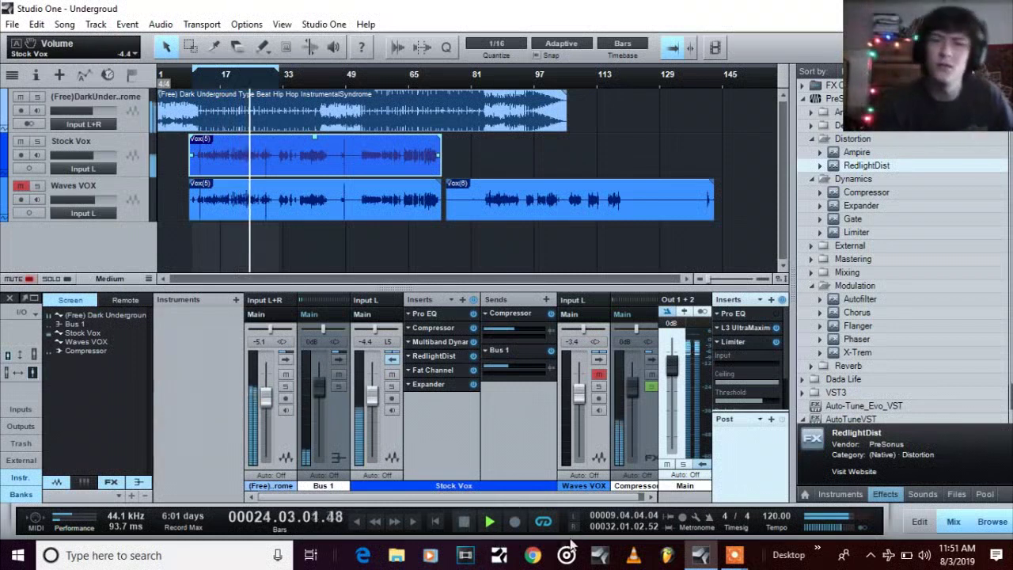
left_click(472, 526)
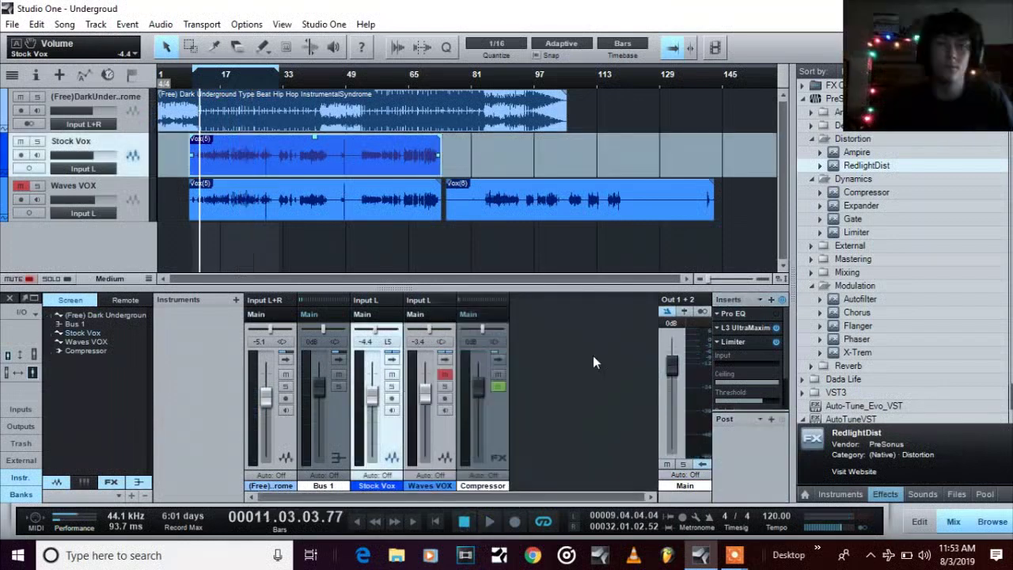